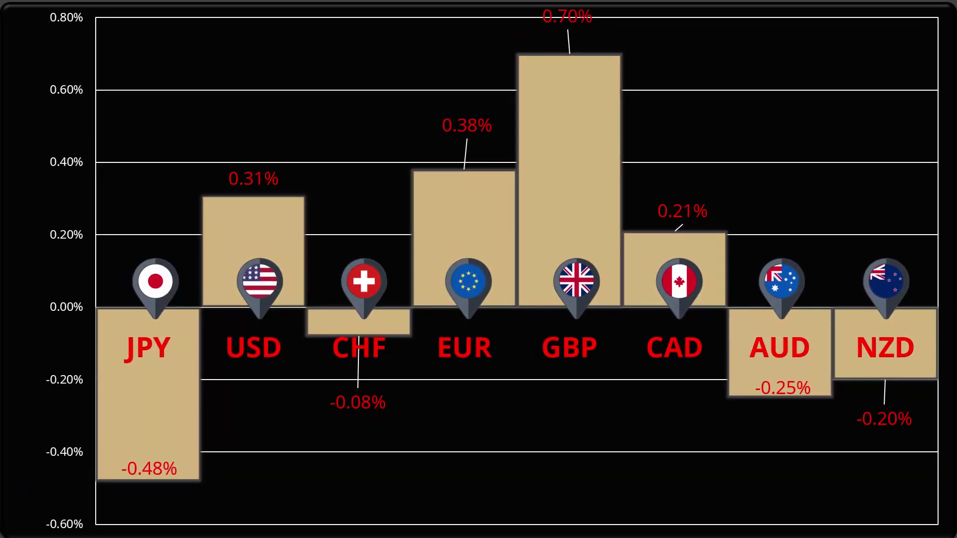
{"action": "left_click_drag", "start_coordinate": [517, 5], "coordinate": [623, 380]}
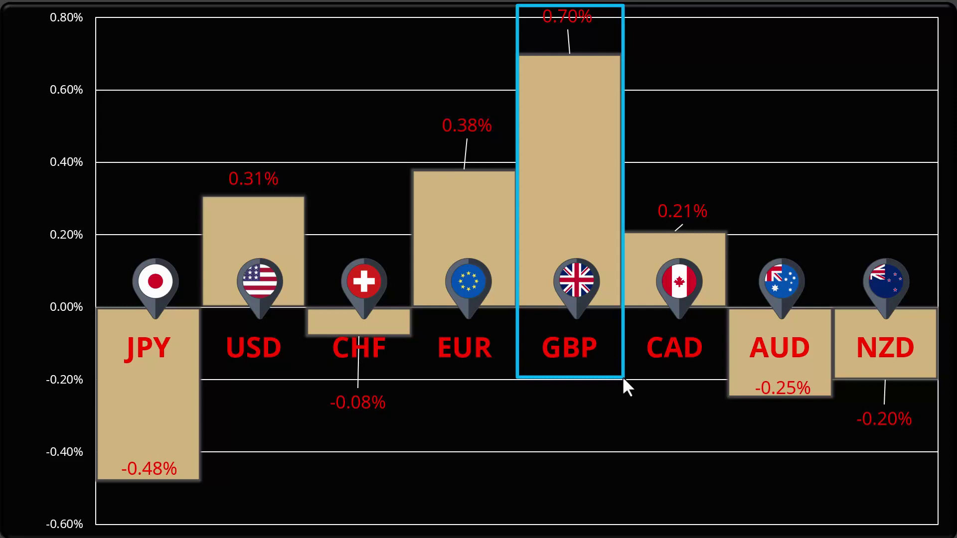
{"action": "left_click_drag", "start_coordinate": [410, 148], "coordinate": [518, 375]}
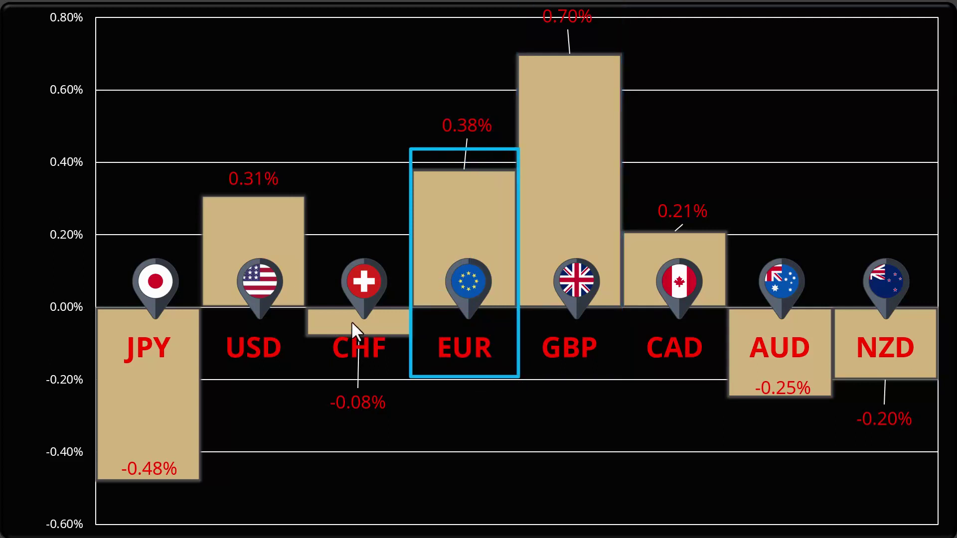
{"action": "left_click_drag", "start_coordinate": [304, 258], "coordinate": [410, 420]}
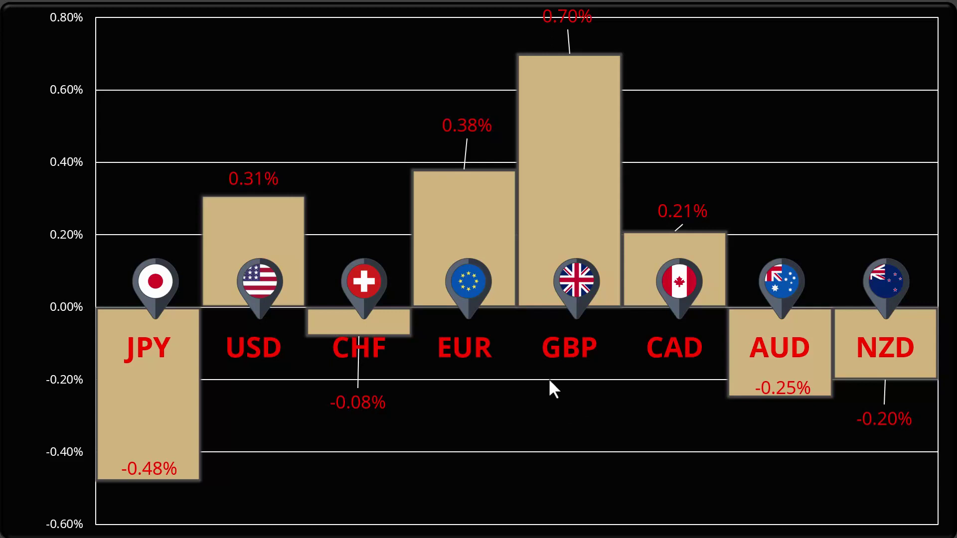
{"action": "mouse_move", "coordinate": [193, 158]}
{"action": "left_mouse_down"}
{"action": "mouse_move", "coordinate": [251, 235]}
{"action": "mouse_move", "coordinate": [311, 377]}
{"action": "left_mouse_up"}
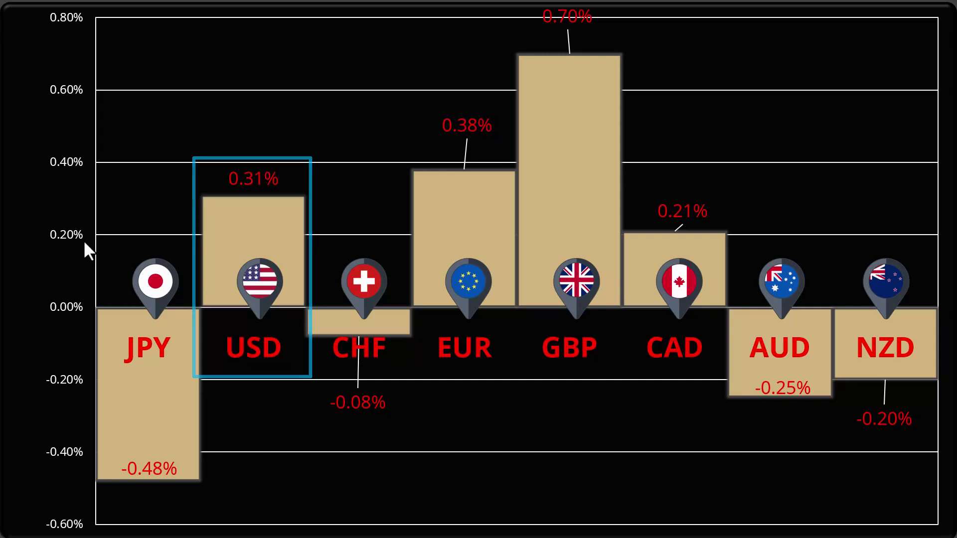
{"action": "left_click_drag", "start_coordinate": [82, 238], "coordinate": [204, 503]}
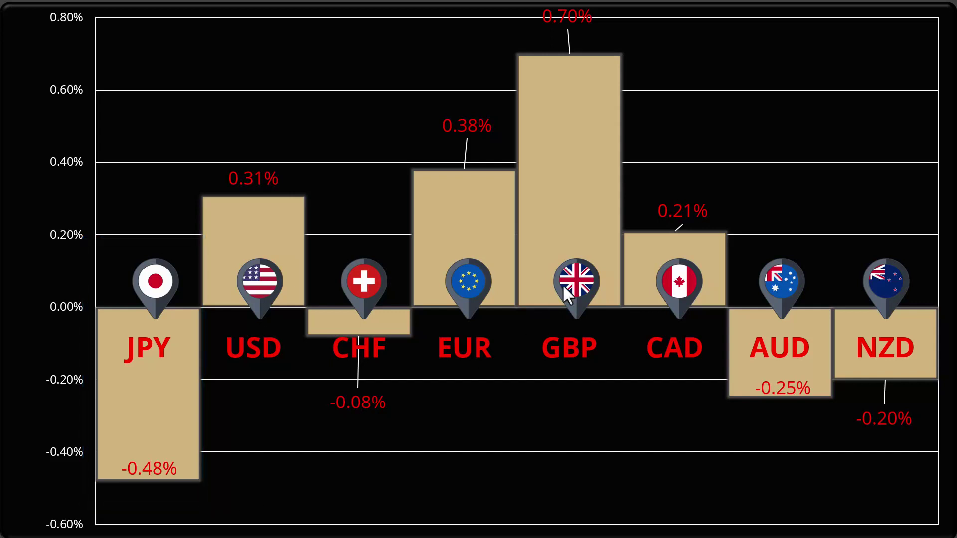
{"action": "mouse_move", "coordinate": [716, 230]}
{"action": "left_mouse_down"}
{"action": "mouse_move", "coordinate": [814, 401]}
{"action": "mouse_move", "coordinate": [939, 450]}
{"action": "left_mouse_up"}
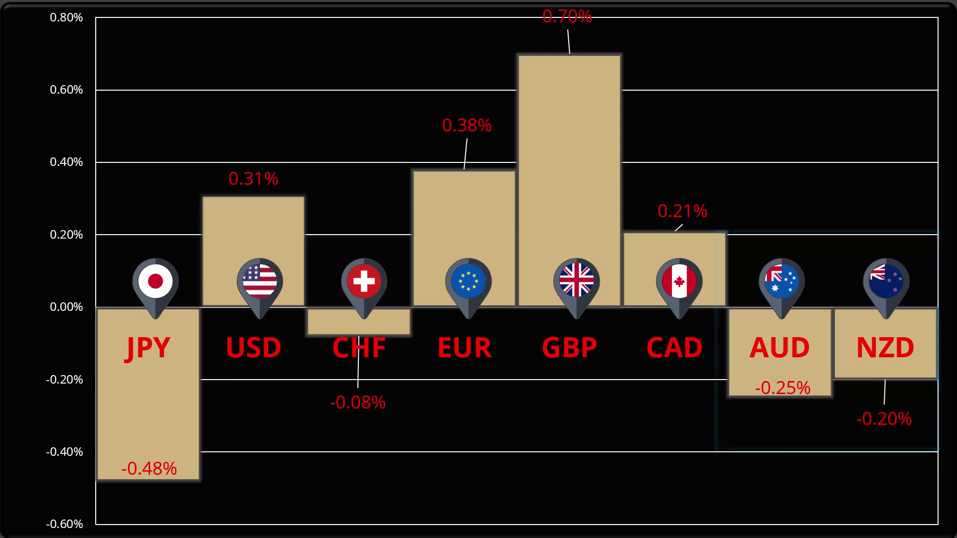
{"action": "mouse_move", "coordinate": [142, 528]}
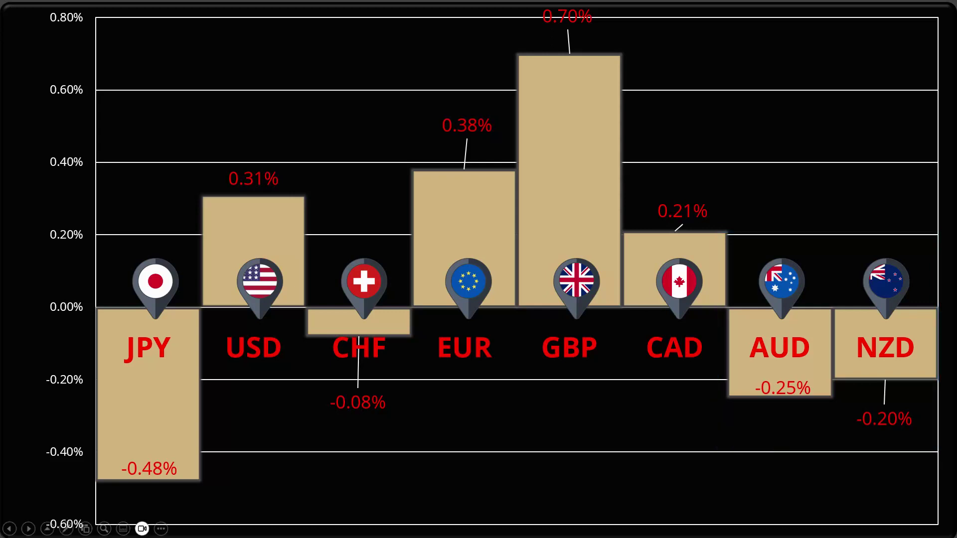
Advance to the asset performance slide and highlight the SPX, VT, CRYPTO, GOLD and OIL bars.
{"action": "key", "text": "Right"}
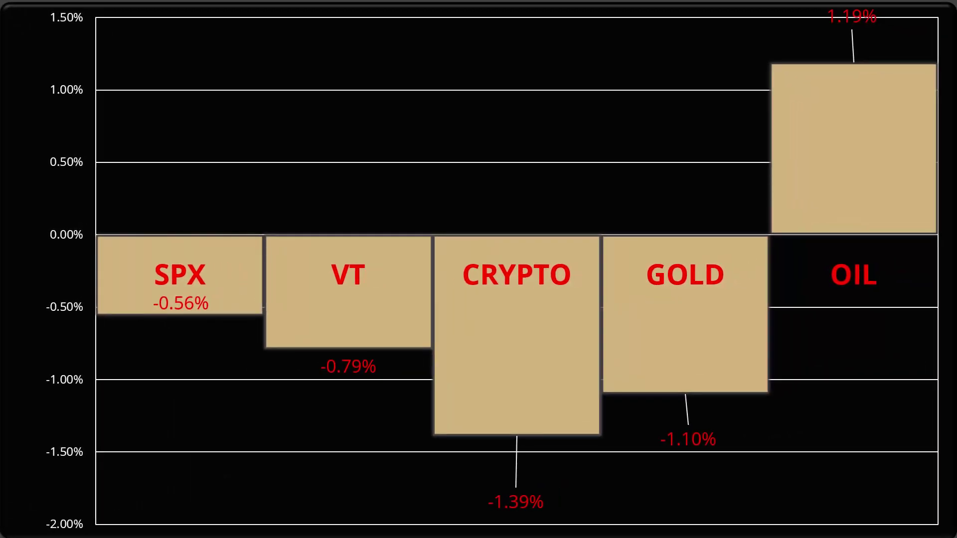
{"action": "mouse_move", "coordinate": [87, 203]}
{"action": "left_mouse_down"}
{"action": "mouse_move", "coordinate": [141, 272]}
{"action": "mouse_move", "coordinate": [432, 388]}
{"action": "left_mouse_up"}
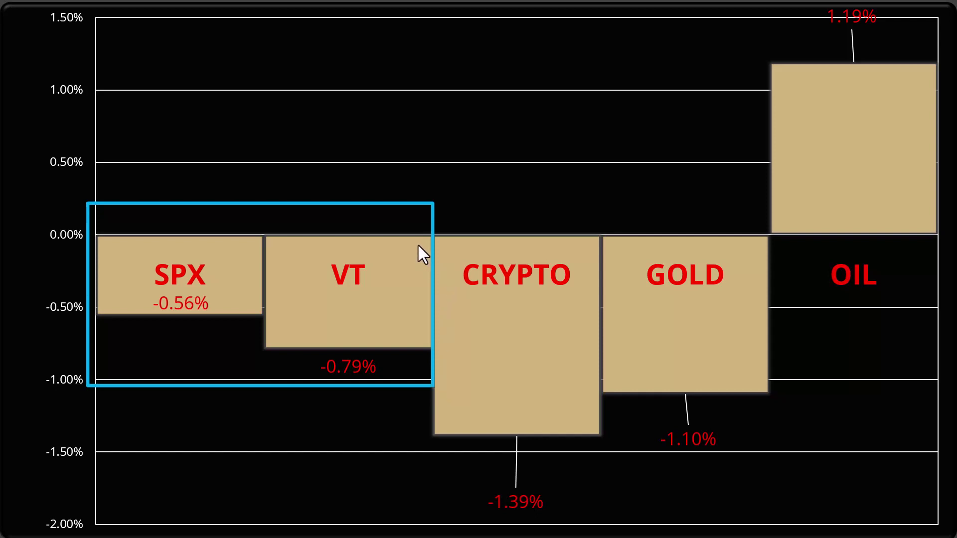
{"action": "left_click_drag", "start_coordinate": [423, 205], "coordinate": [605, 522]}
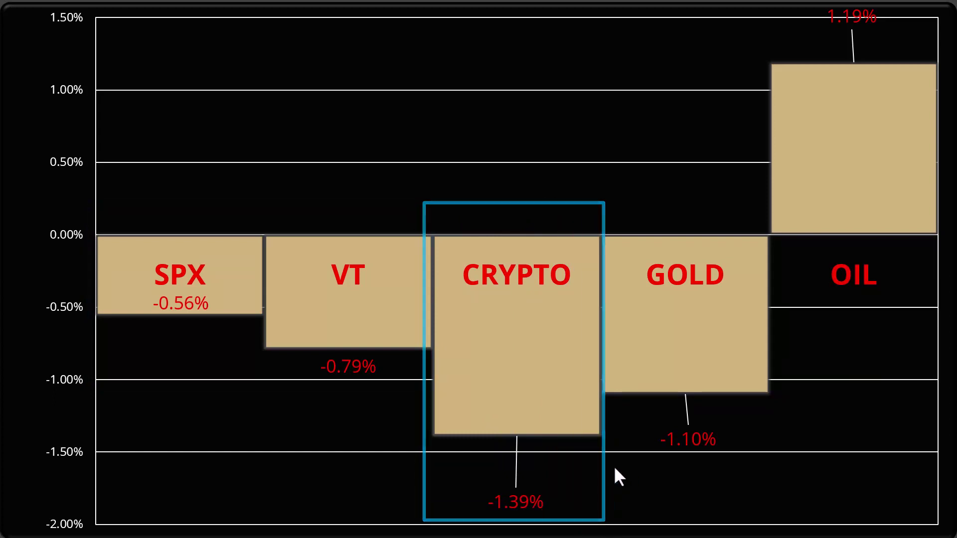
{"action": "left_click_drag", "start_coordinate": [604, 462], "coordinate": [773, 220]}
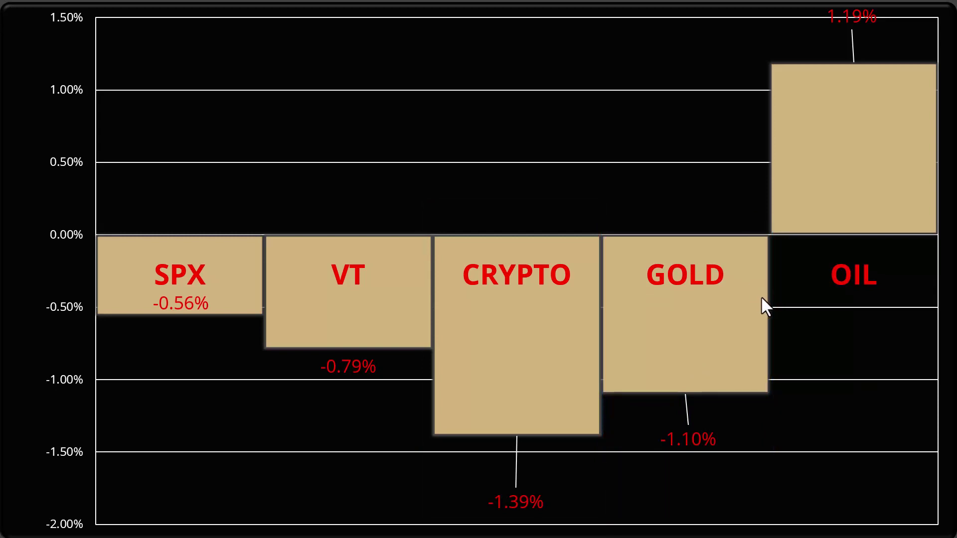
{"action": "left_click_drag", "start_coordinate": [763, 298], "coordinate": [934, 9]}
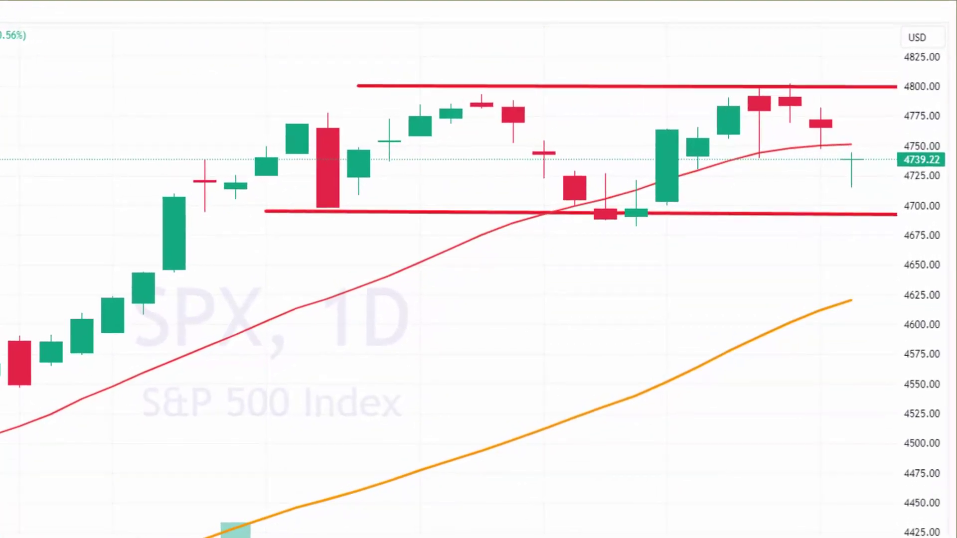
Frame the S&P 500's sideways range, its pullback to support and the rally back up.
{"action": "left_click_drag", "start_coordinate": [249, 77], "coordinate": [889, 219]}
{"action": "mouse_move", "coordinate": [694, 110]}
{"action": "left_mouse_down"}
{"action": "mouse_move", "coordinate": [775, 243]}
{"action": "mouse_move", "coordinate": [835, 301]}
{"action": "left_mouse_up"}
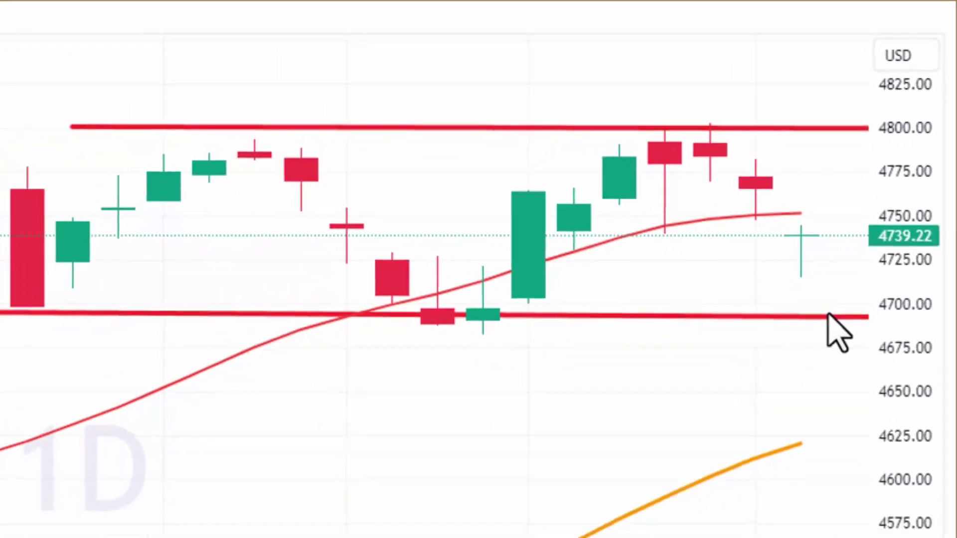
{"action": "mouse_move", "coordinate": [219, 90]}
{"action": "left_mouse_down"}
{"action": "mouse_move", "coordinate": [470, 391]}
{"action": "mouse_move", "coordinate": [477, 386]}
{"action": "left_mouse_up"}
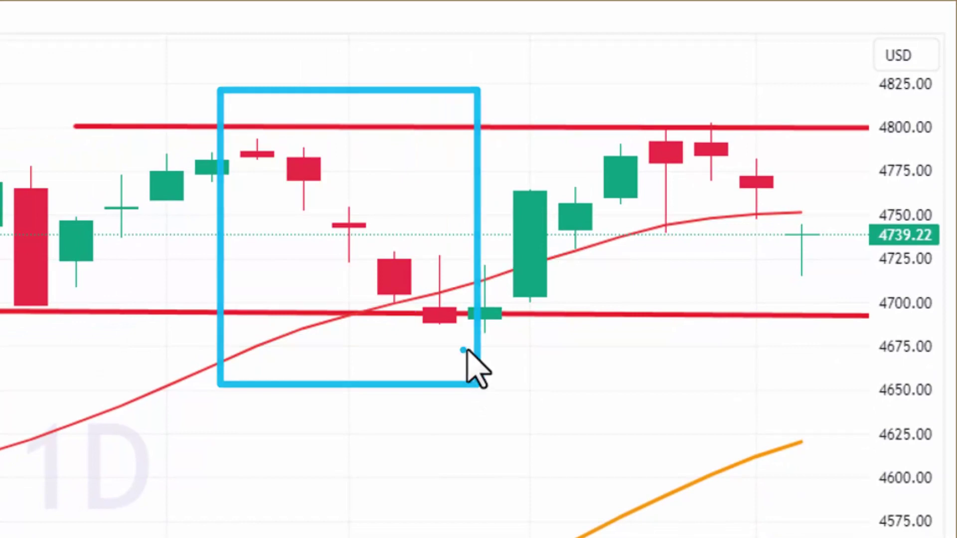
{"action": "left_click_drag", "start_coordinate": [464, 351], "coordinate": [645, 88]}
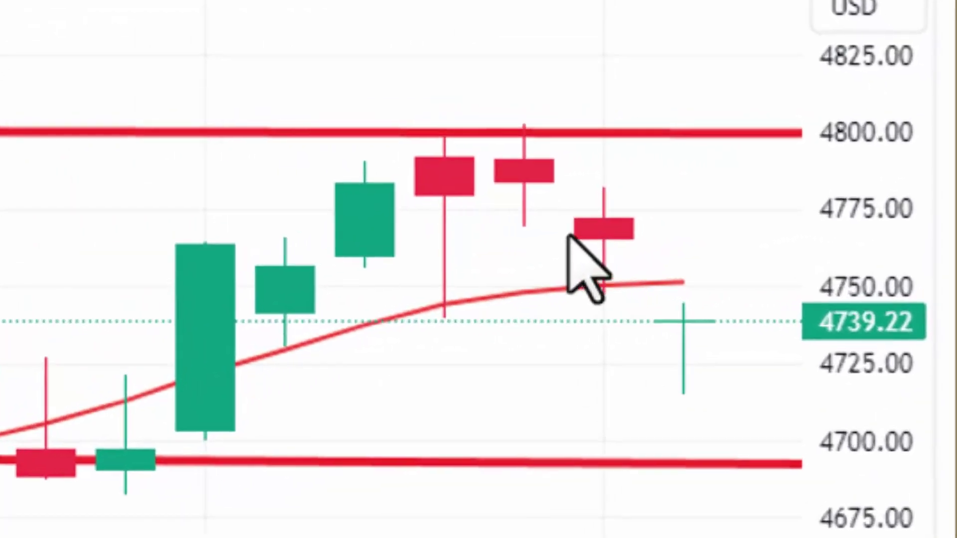
Outline the recent red candles near resistance, the latest candle and the space beyond it.
{"action": "left_click_drag", "start_coordinate": [567, 231], "coordinate": [643, 332]}
{"action": "left_click_drag", "start_coordinate": [483, 178], "coordinate": [549, 257]}
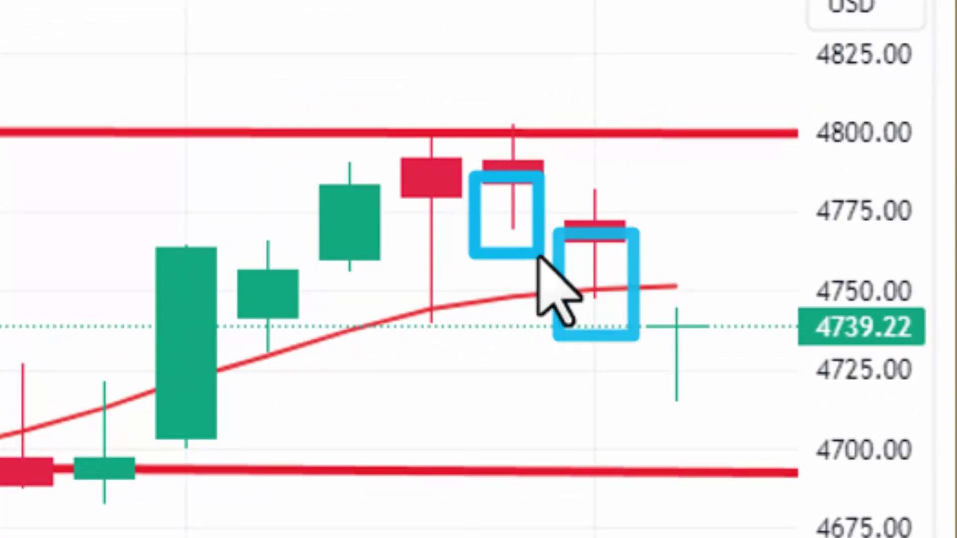
{"action": "left_click_drag", "start_coordinate": [401, 180], "coordinate": [465, 355]}
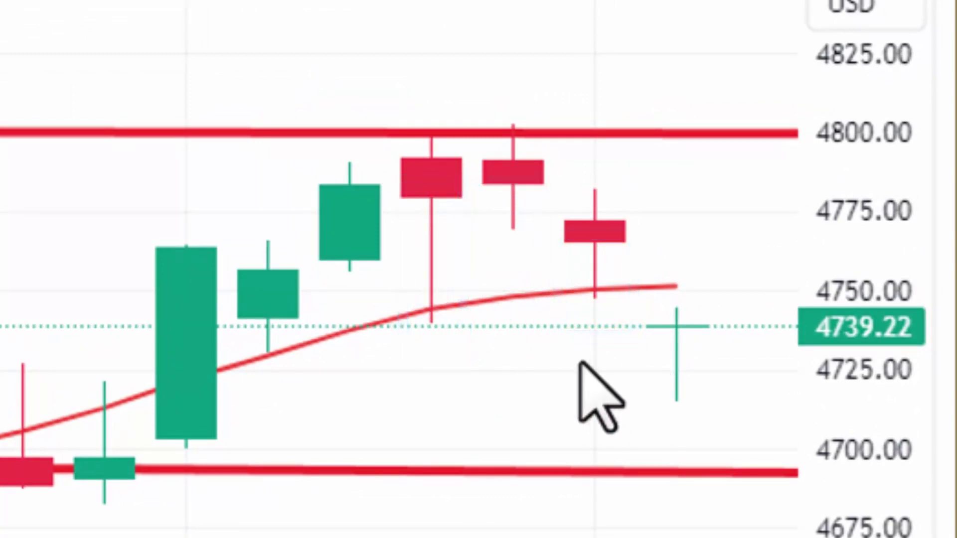
{"action": "left_click_drag", "start_coordinate": [620, 282], "coordinate": [733, 445]}
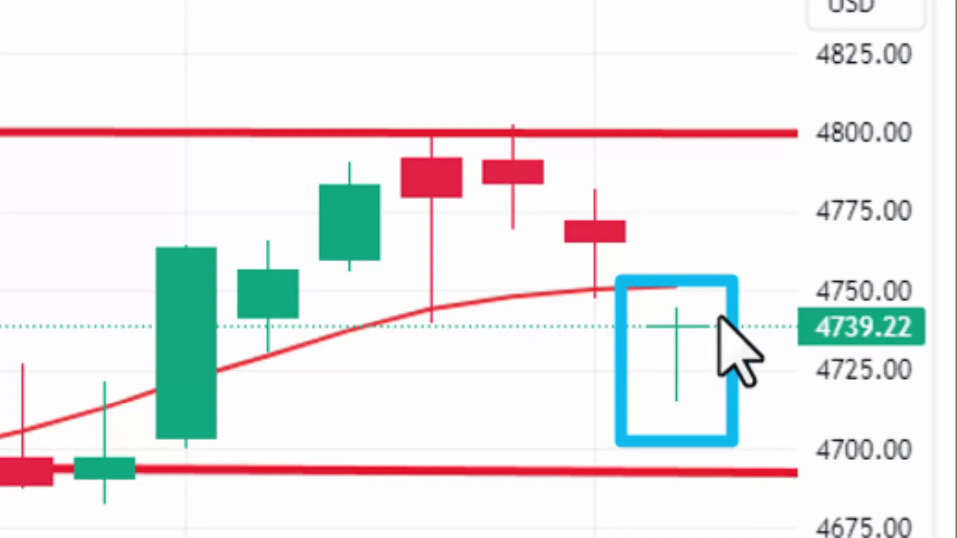
{"action": "left_click_drag", "start_coordinate": [729, 327], "coordinate": [797, 217]}
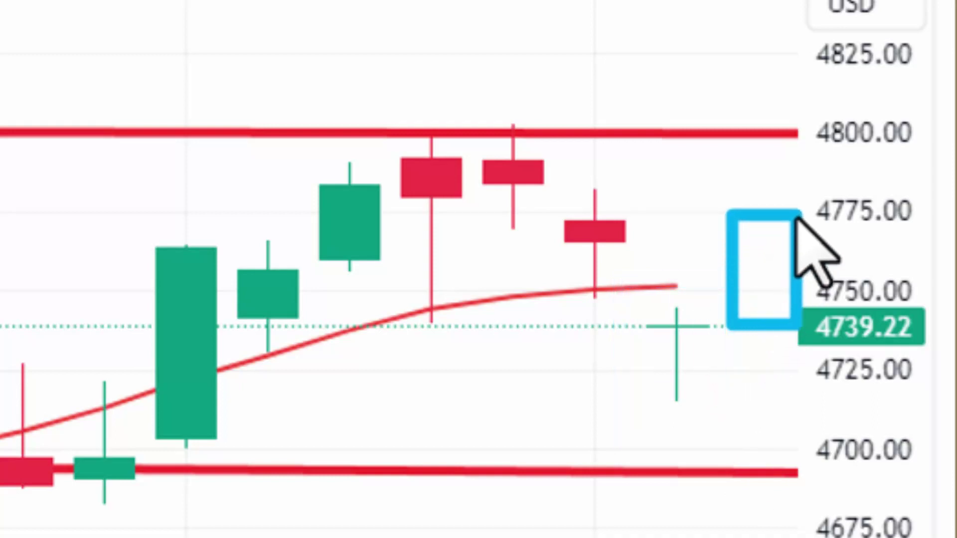
{"action": "left_click_drag", "start_coordinate": [796, 217], "coordinate": [800, 227]}
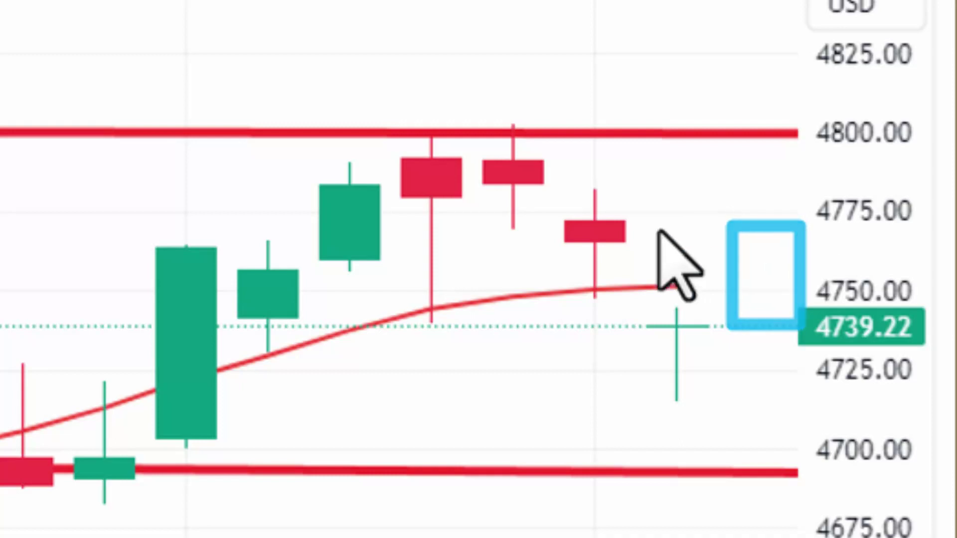
{"action": "left_click_drag", "start_coordinate": [639, 195], "coordinate": [825, 433]}
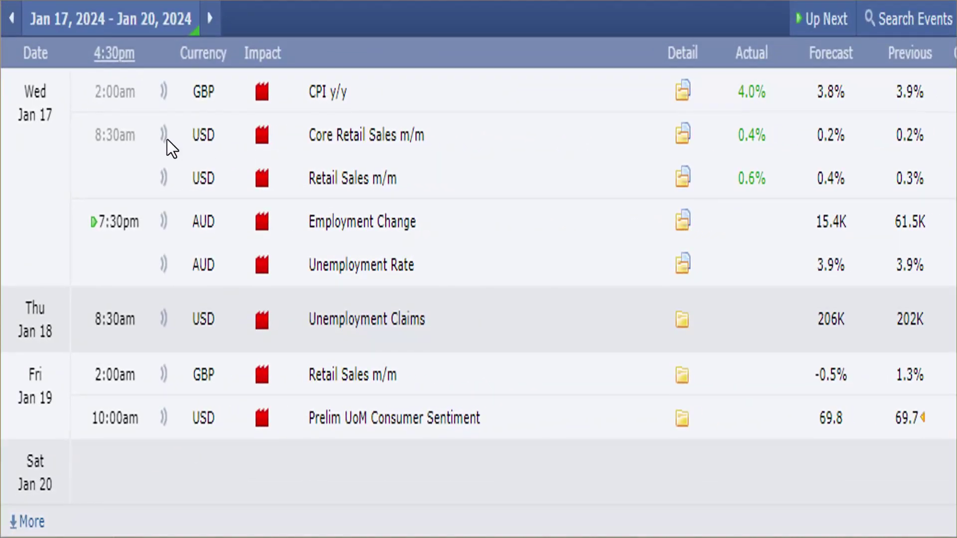
Highlight the two AUD events in the weekly economic calendar.
{"action": "mouse_move", "coordinate": [72, 202]}
{"action": "left_mouse_down"}
{"action": "mouse_move", "coordinate": [171, 241]}
{"action": "mouse_move", "coordinate": [729, 284]}
{"action": "mouse_move", "coordinate": [948, 288]}
{"action": "left_mouse_up"}
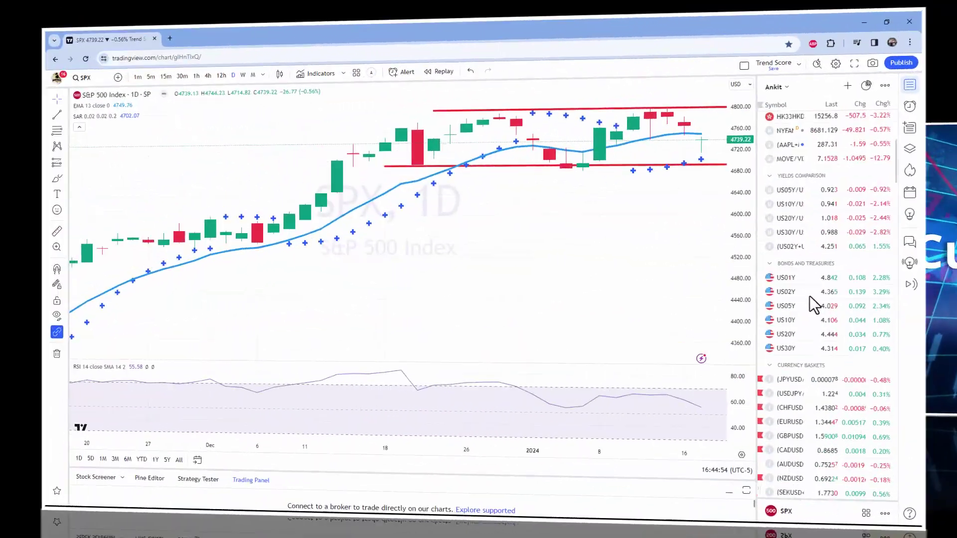
Open the USD currency basket chart from the watchlist and set it to the 4h interval.
{"action": "scroll", "coordinate": [844, 297], "scroll_direction": "down", "scroll_amount": 5}
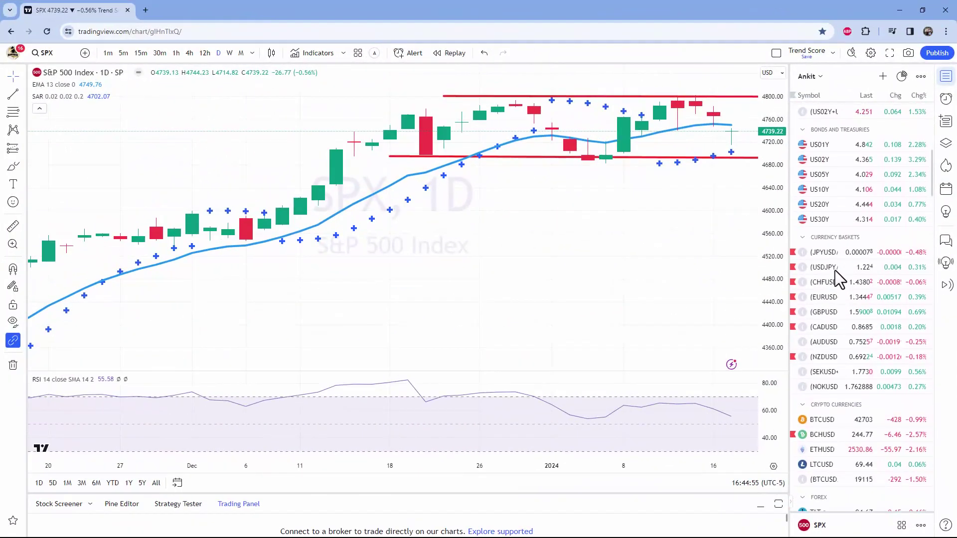
{"action": "left_click", "coordinate": [832, 267]}
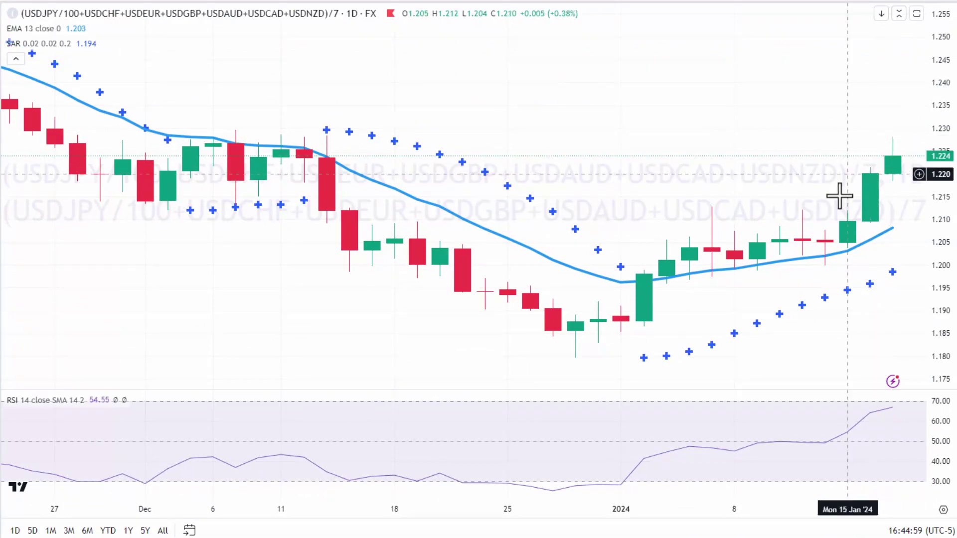
{"action": "type", "text": "4h"}
{"action": "key", "text": "Return"}
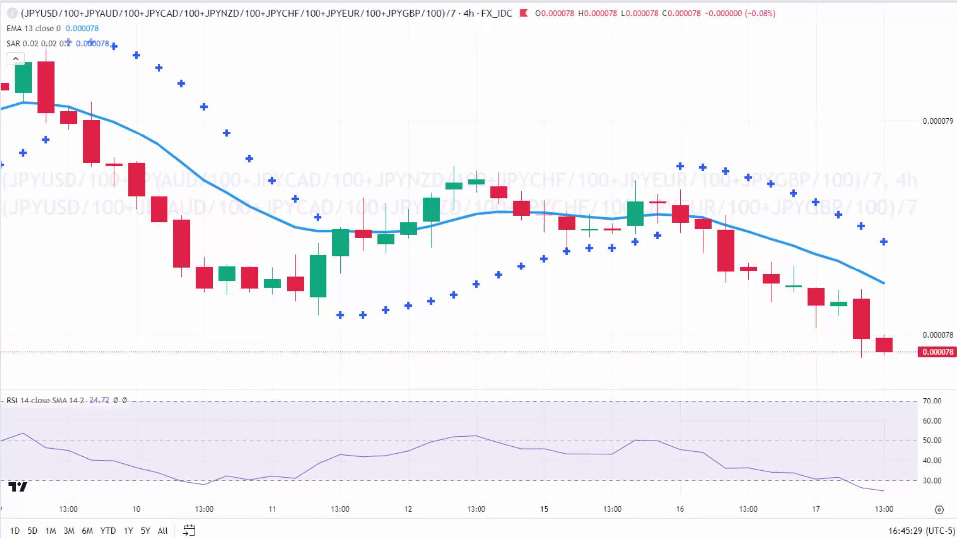
Switch to the GBP basket chart and draw a line along the resistance near 1.5800.
{"action": "key", "text": "Down"}
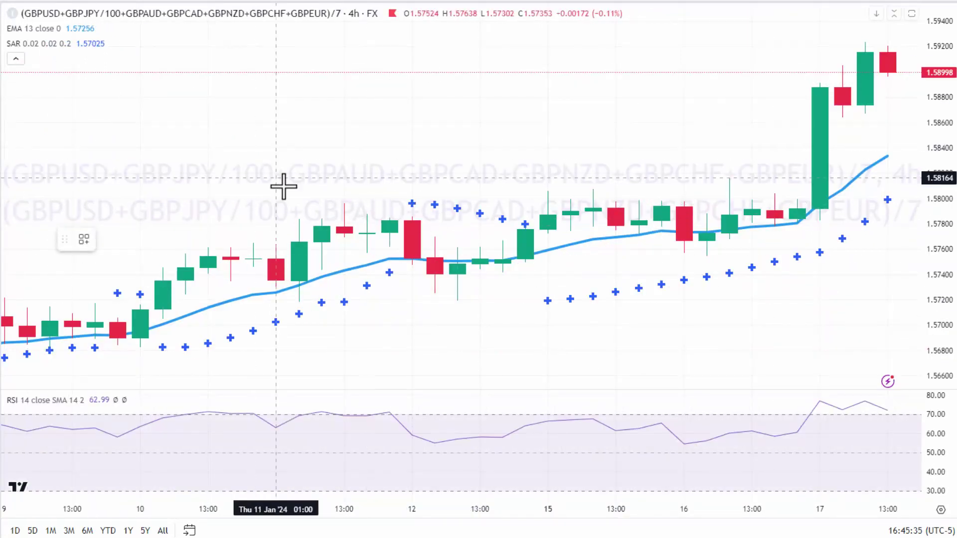
{"action": "left_click", "coordinate": [322, 200]}
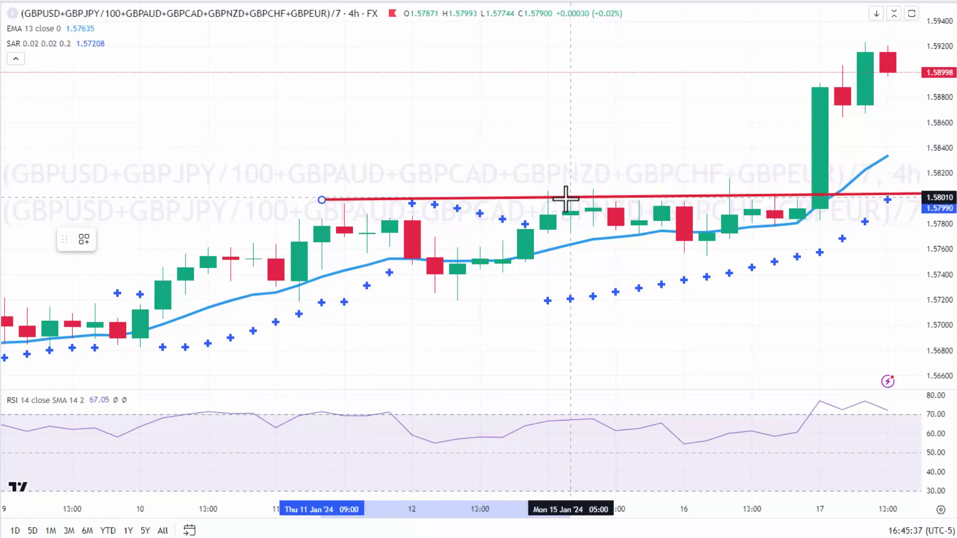
{"action": "left_click", "coordinate": [570, 199]}
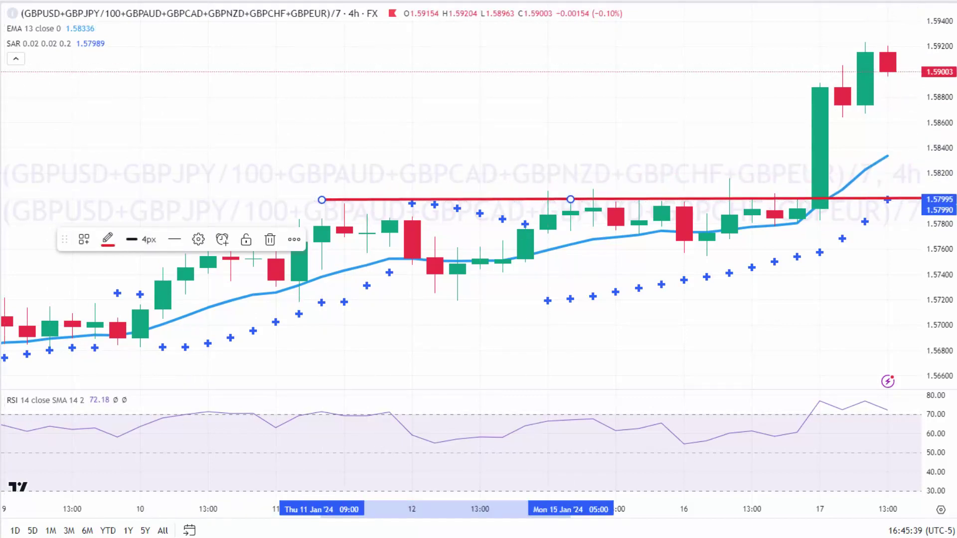
Draw a rising trend line from the 09 Jan candle, delete it, then move to the CAD basket.
{"action": "left_click", "coordinate": [117, 342]}
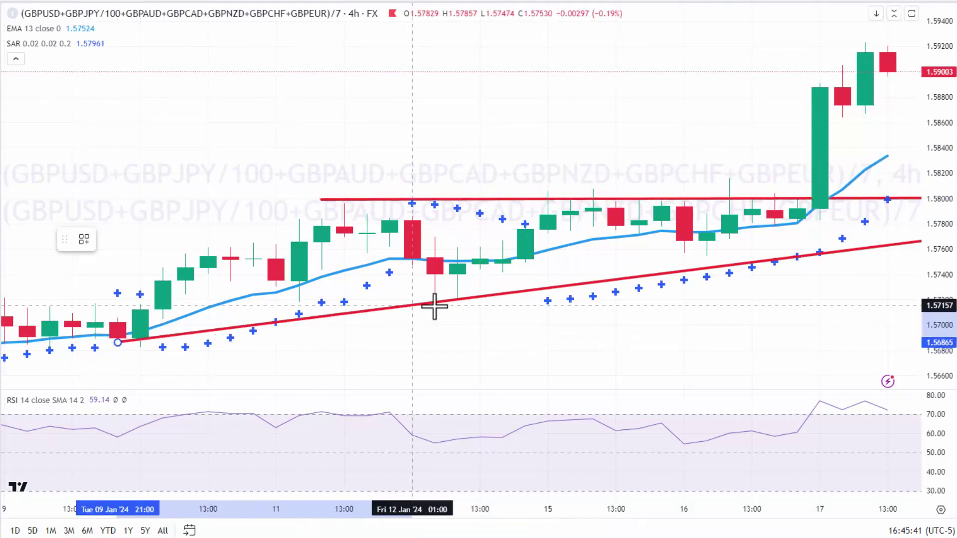
{"action": "left_click", "coordinate": [480, 283]}
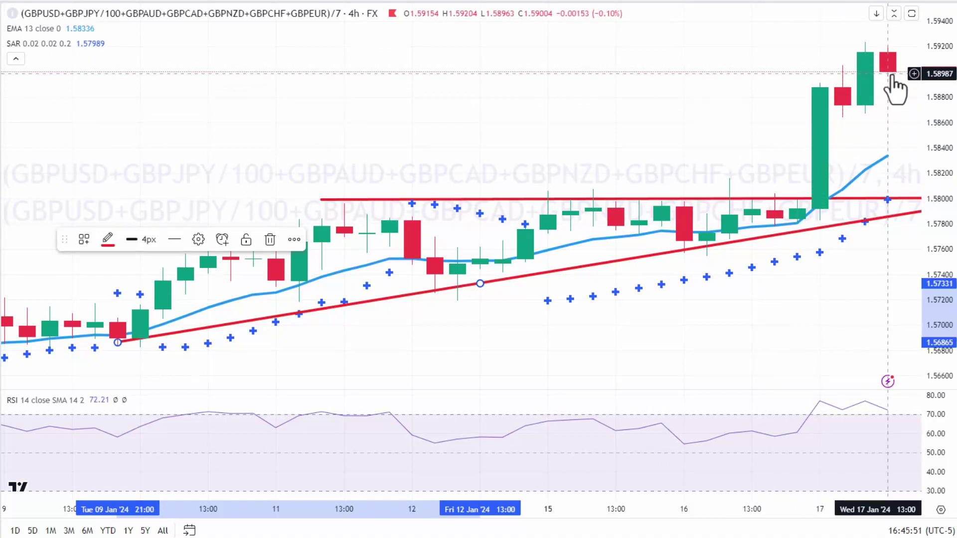
{"action": "key", "text": "Delete"}
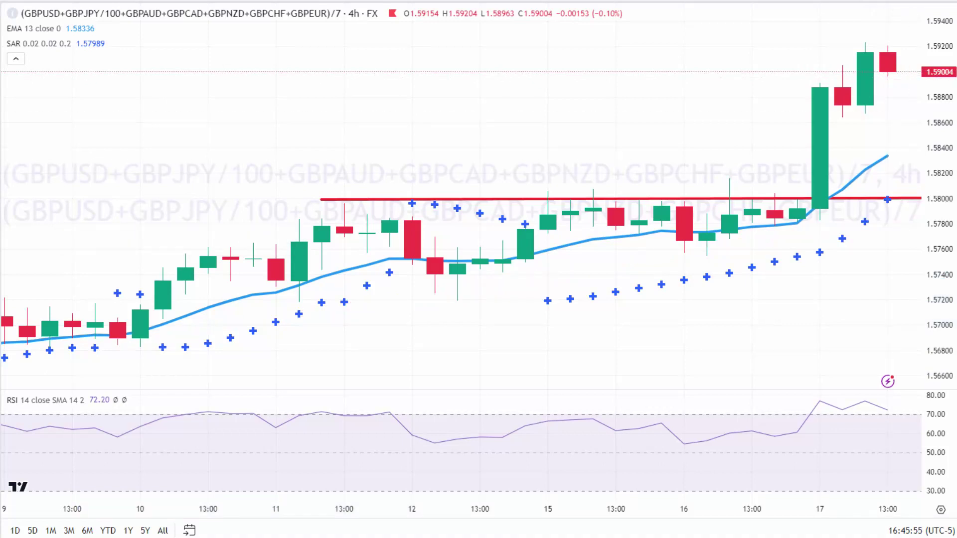
{"action": "key", "text": "Down"}
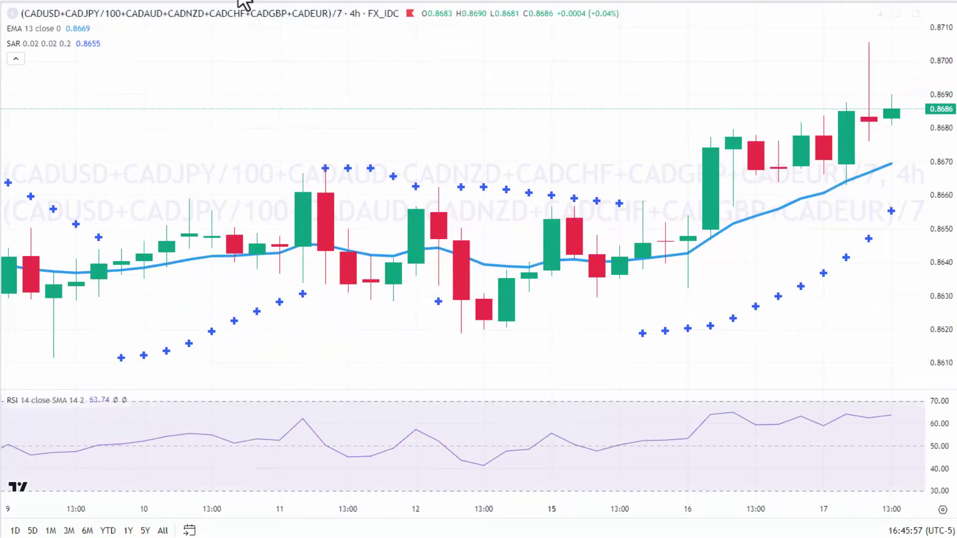
Put the CAD basket on the 1D timeframe, rescale the time axis, then move to the AUD basket.
{"action": "type", "text": "1D"}
{"action": "key", "text": "Return"}
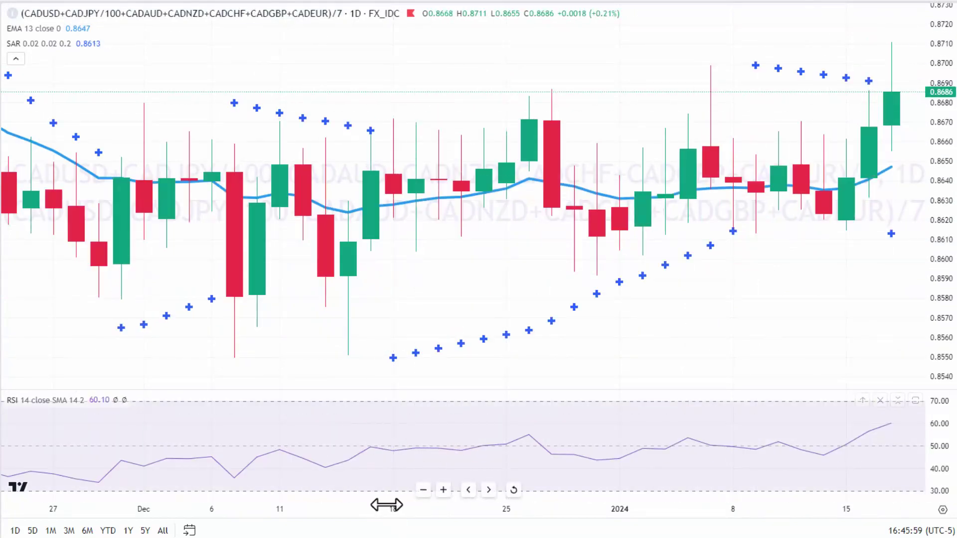
{"action": "left_click_drag", "start_coordinate": [386, 504], "coordinate": [752, 526]}
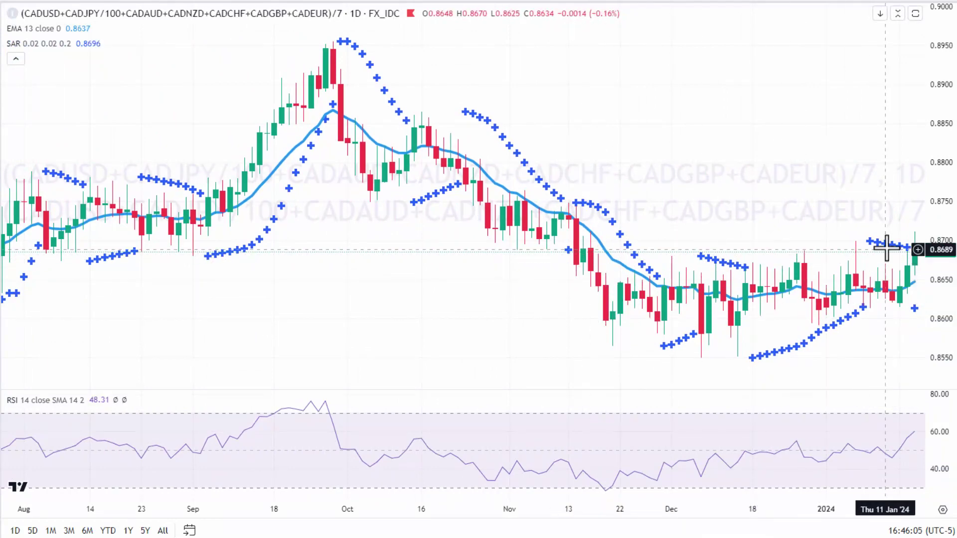
{"action": "left_click_drag", "start_coordinate": [817, 511], "coordinate": [623, 498]}
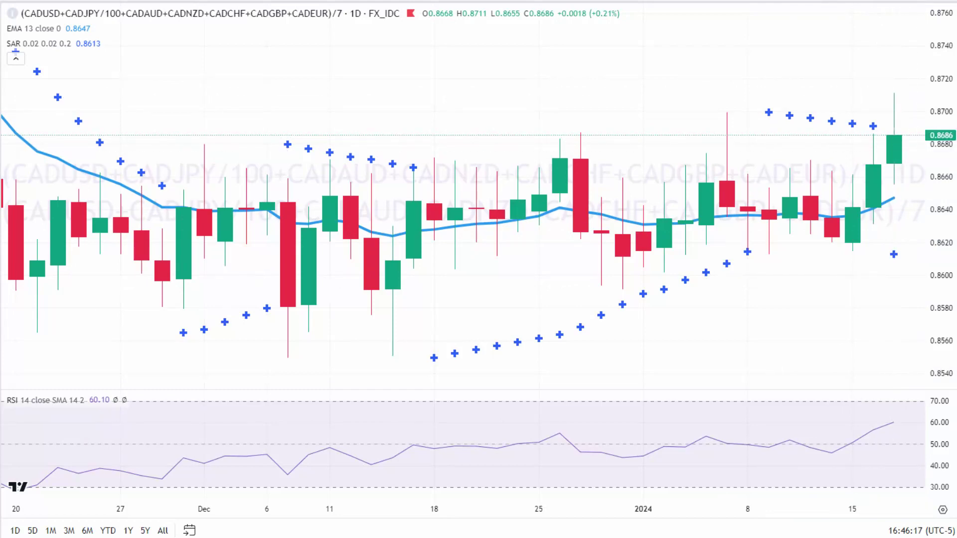
{"action": "key", "text": "Down"}
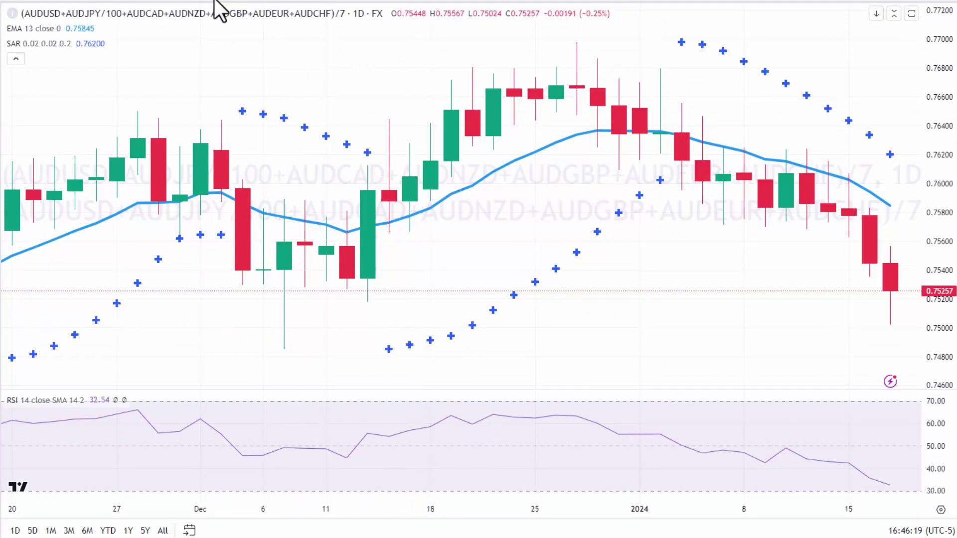
Set the AUD basket to the 240 (4-hour) interval, then switch to the NZD basket with slightly more history.
{"action": "type", "text": "240"}
{"action": "key", "text": "Return"}
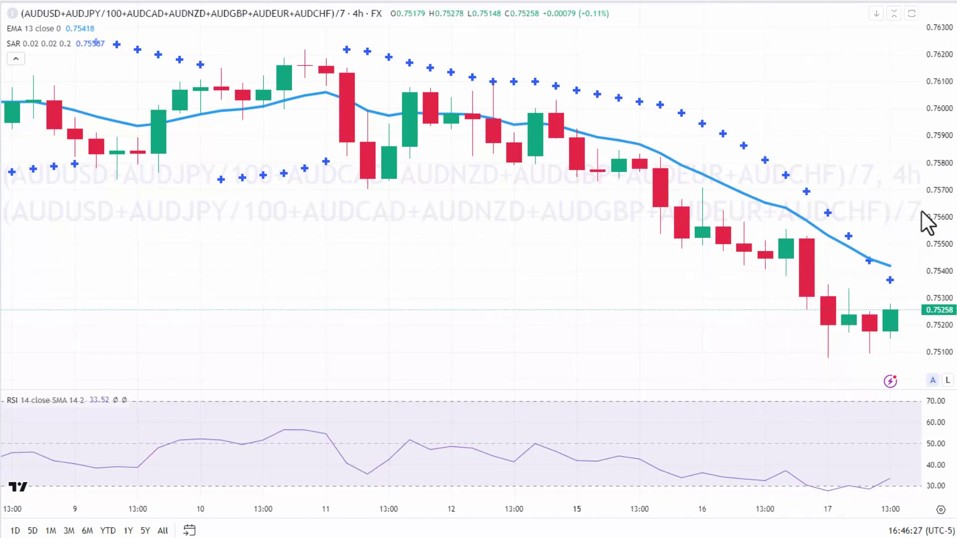
{"action": "key", "text": "Down"}
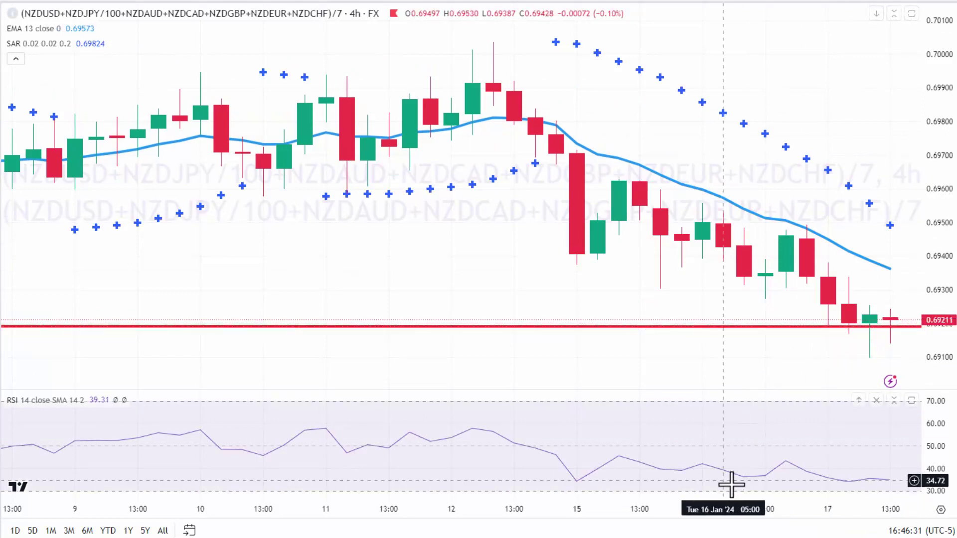
{"action": "left_click_drag", "start_coordinate": [702, 504], "coordinate": [613, 504]}
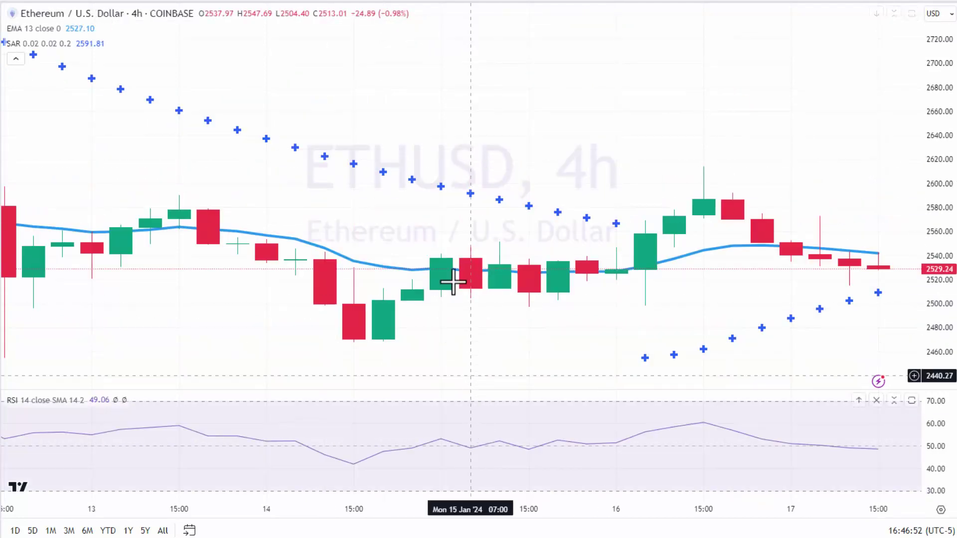
Switch ETHUSD to the 1D timeframe and zoom in on the latest daily bars.
{"action": "type", "text": "1D"}
{"action": "key", "text": "Return"}
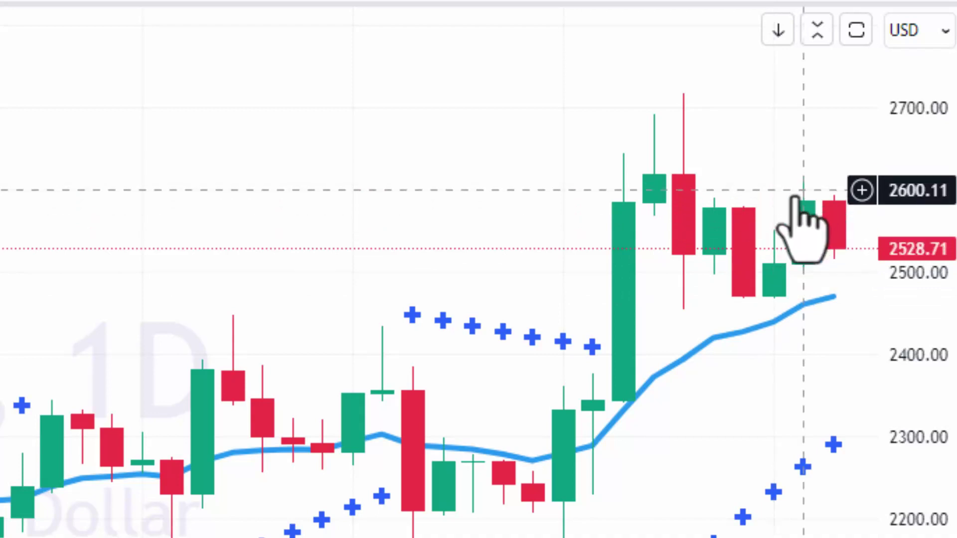
{"action": "scroll", "coordinate": [47, 533], "scroll_direction": "up", "scroll_amount": 5}
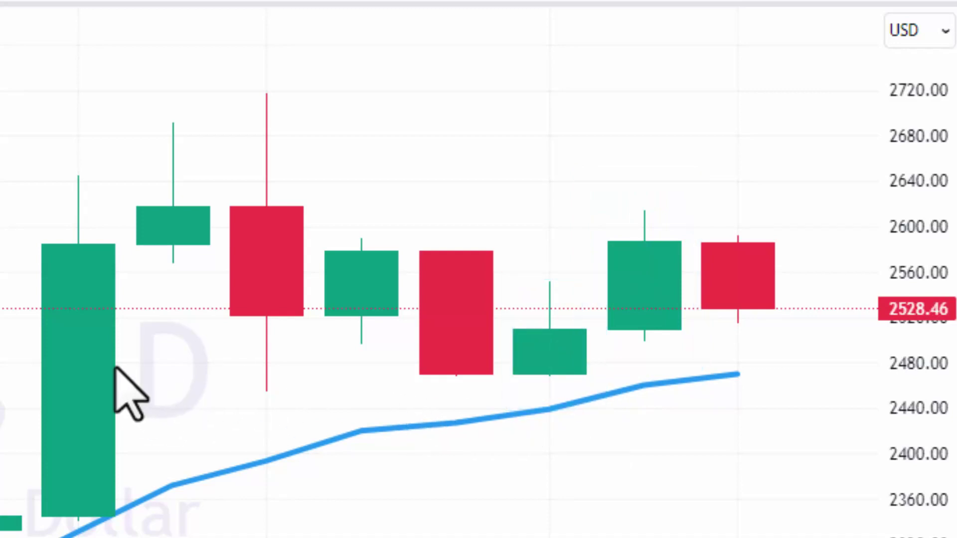
Mark the 2480 support on ETHUSD, box the latest green and red candles, and sketch the recent moves.
{"action": "left_click_drag", "start_coordinate": [113, 365], "coordinate": [866, 366]}
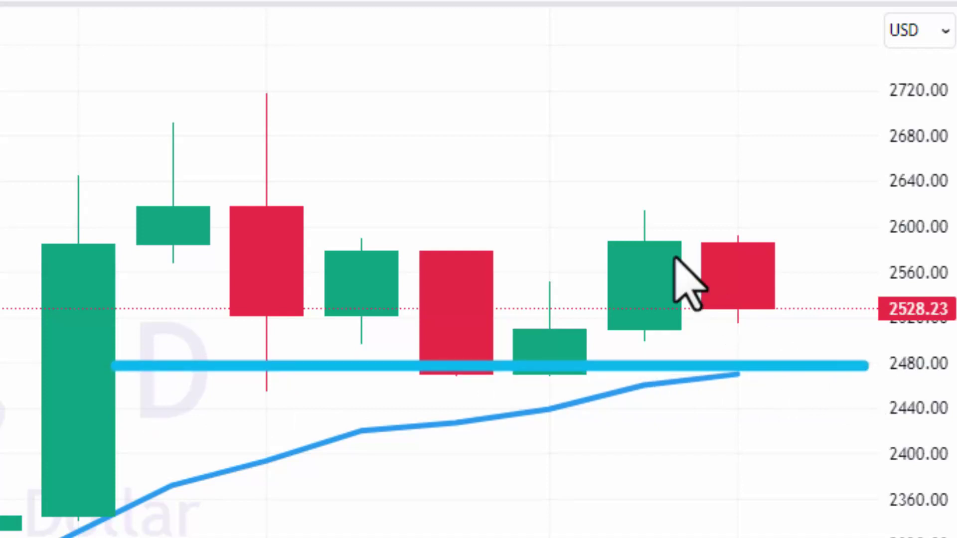
{"action": "left_click_drag", "start_coordinate": [585, 199], "coordinate": [713, 353]}
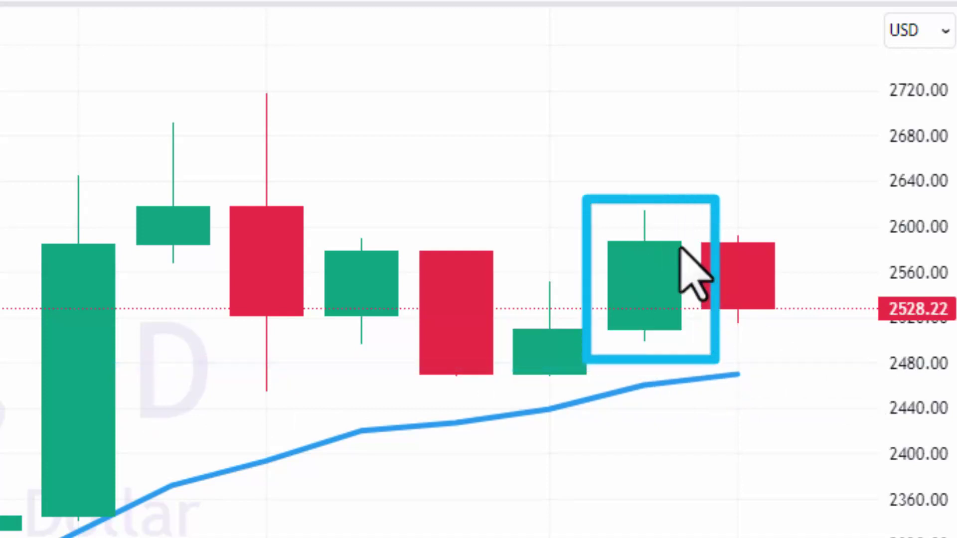
{"action": "left_click_drag", "start_coordinate": [686, 202], "coordinate": [792, 338]}
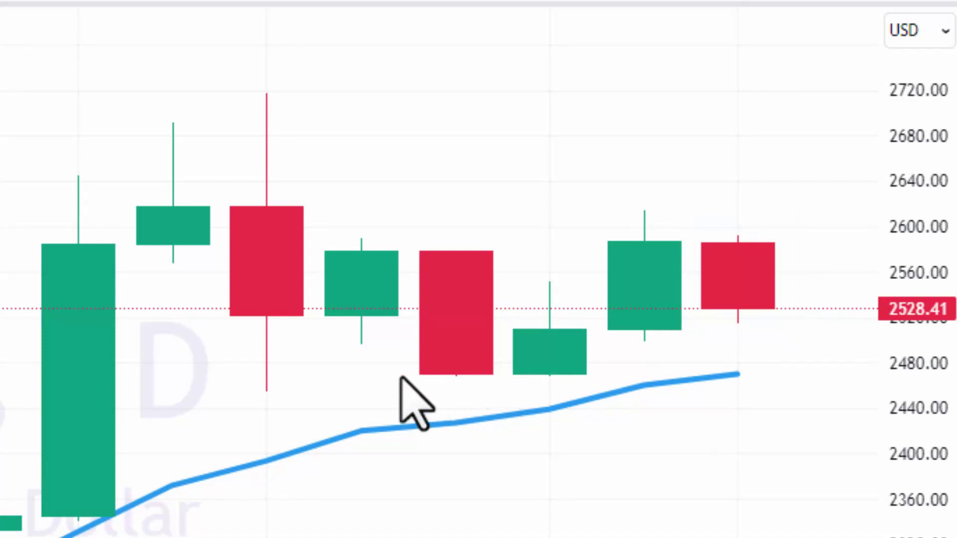
{"action": "left_click_drag", "start_coordinate": [398, 376], "coordinate": [880, 378]}
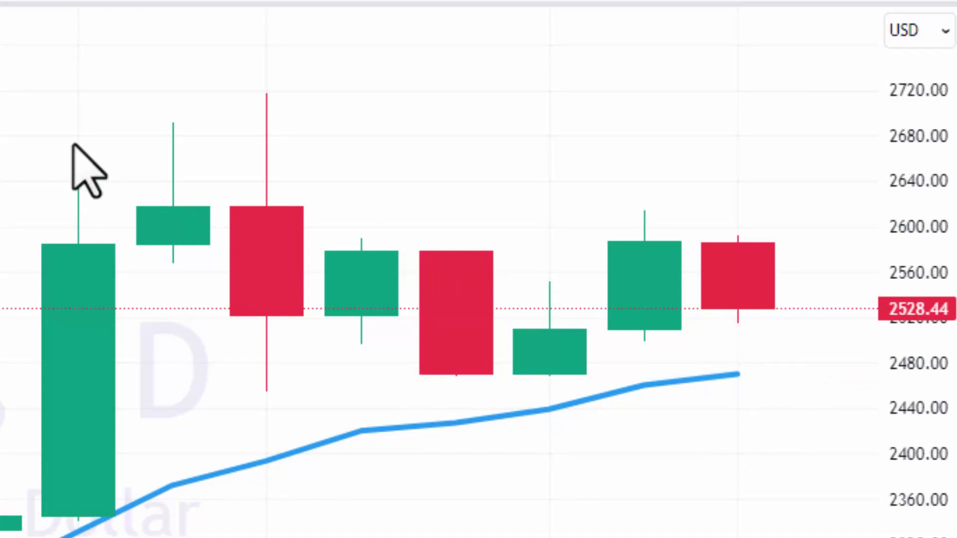
{"action": "mouse_move", "coordinate": [31, 128]}
{"action": "left_mouse_down"}
{"action": "mouse_move", "coordinate": [666, 349]}
{"action": "mouse_move", "coordinate": [862, 376]}
{"action": "left_mouse_up"}
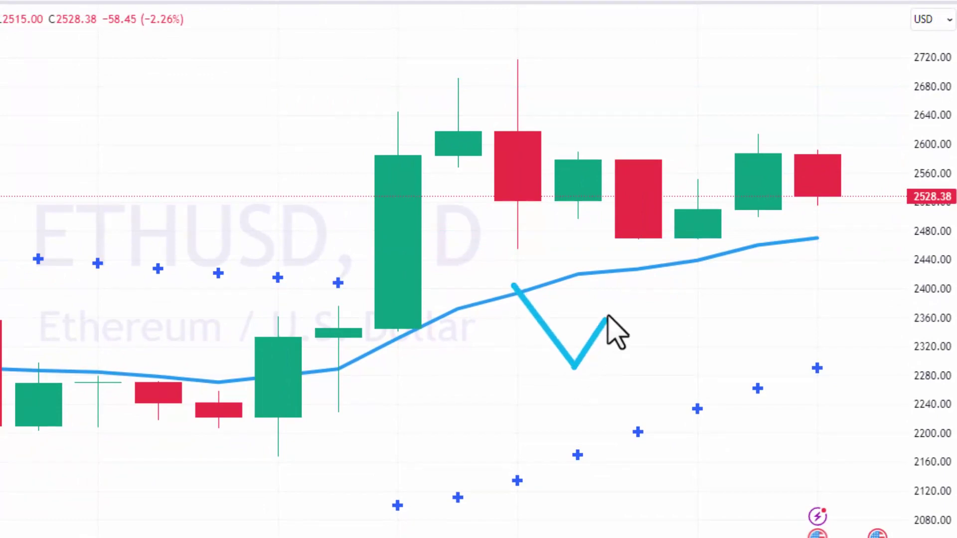
{"action": "mouse_move", "coordinate": [619, 304]}
{"action": "left_mouse_down"}
{"action": "mouse_move", "coordinate": [659, 363]}
{"action": "mouse_move", "coordinate": [799, 127]}
{"action": "left_mouse_up"}
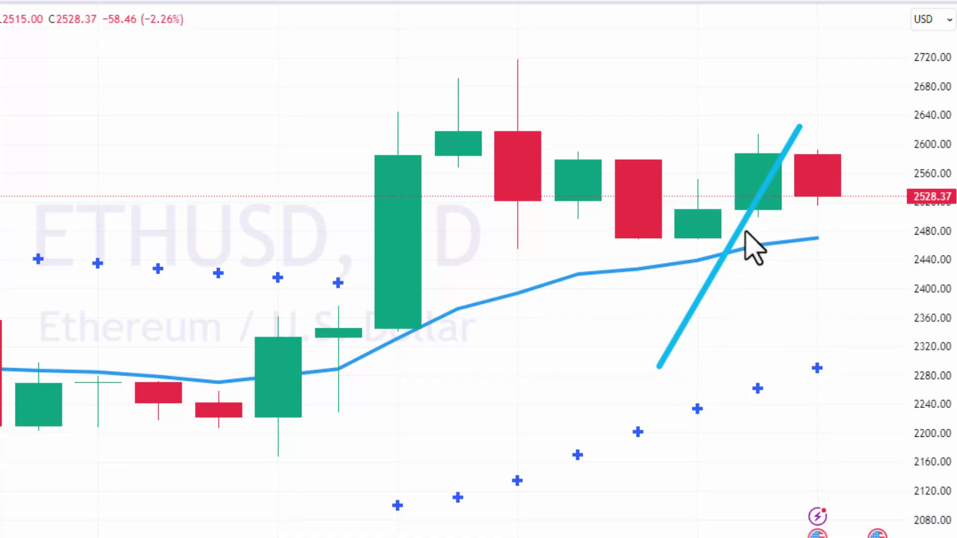
{"action": "mouse_move", "coordinate": [540, 238]}
{"action": "left_mouse_down"}
{"action": "mouse_move", "coordinate": [673, 431]}
{"action": "mouse_move", "coordinate": [781, 246]}
{"action": "left_mouse_up"}
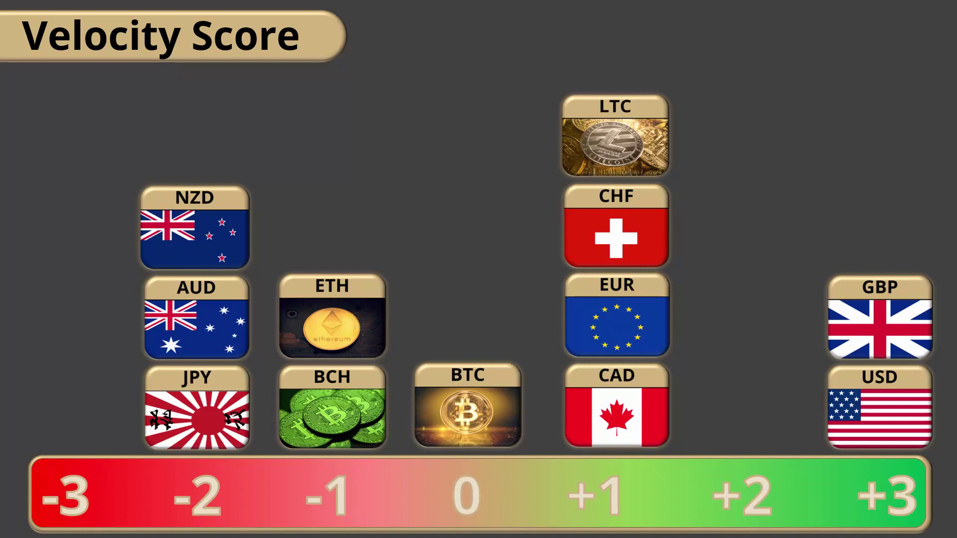
Frame NZD, AUD and JPY at -2, ETH and BCH at -1, and GBP and USD at +3.
{"action": "mouse_move", "coordinate": [127, 149]}
{"action": "left_mouse_down"}
{"action": "mouse_move", "coordinate": [264, 537]}
{"action": "mouse_move", "coordinate": [269, 445]}
{"action": "mouse_move", "coordinate": [444, 118]}
{"action": "mouse_move", "coordinate": [701, 42]}
{"action": "mouse_move", "coordinate": [729, 46]}
{"action": "left_mouse_up"}
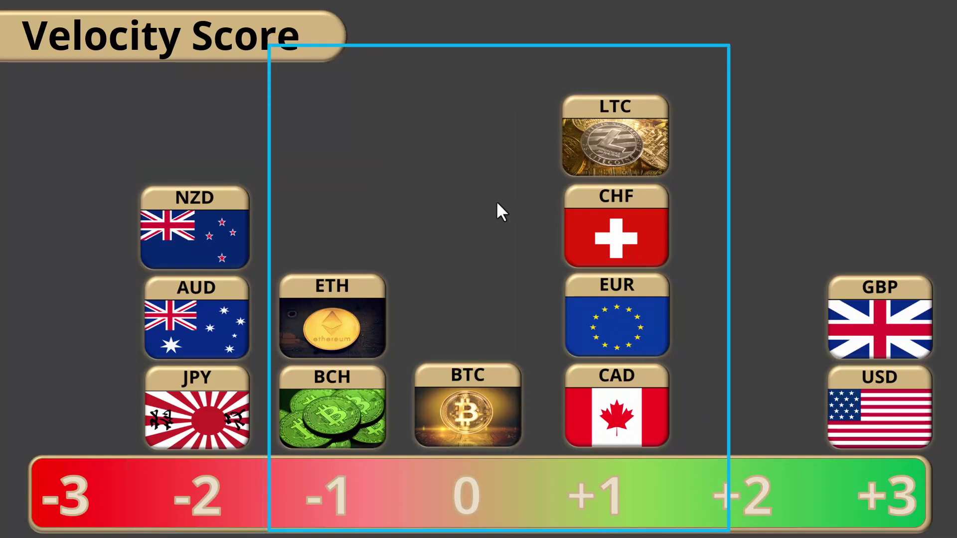
{"action": "left_click_drag", "start_coordinate": [260, 235], "coordinate": [424, 468]}
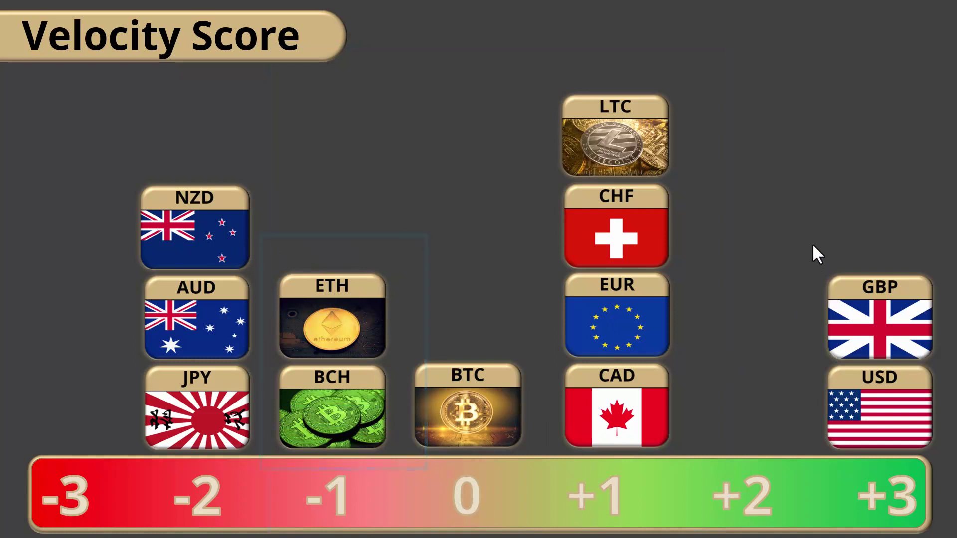
{"action": "left_click_drag", "start_coordinate": [812, 244], "coordinate": [942, 372]}
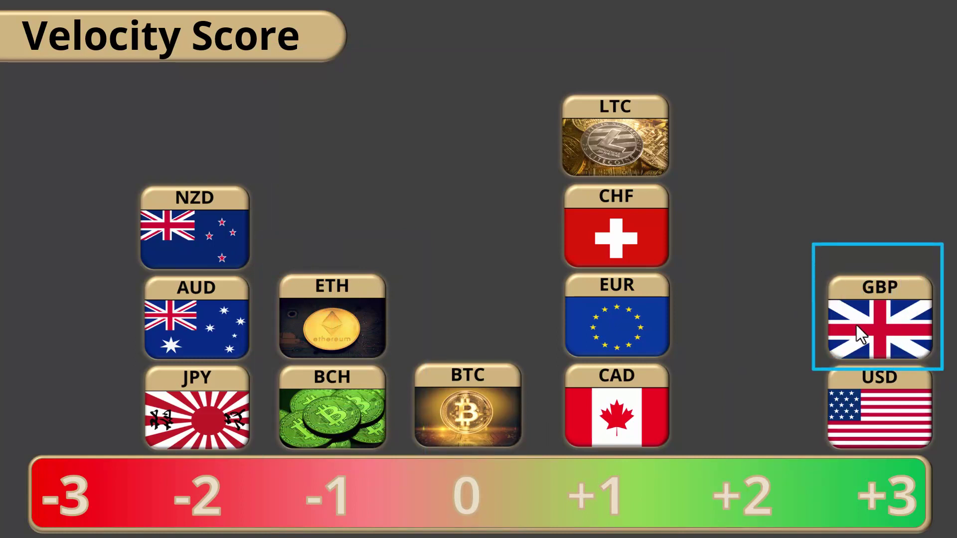
{"action": "left_click_drag", "start_coordinate": [808, 224], "coordinate": [953, 534]}
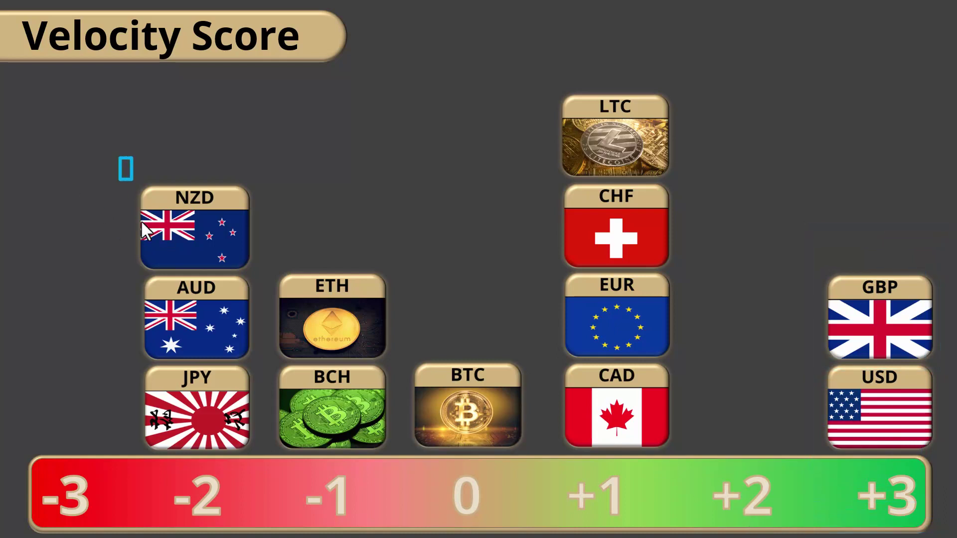
{"action": "left_click_drag", "start_coordinate": [144, 230], "coordinate": [266, 537]}
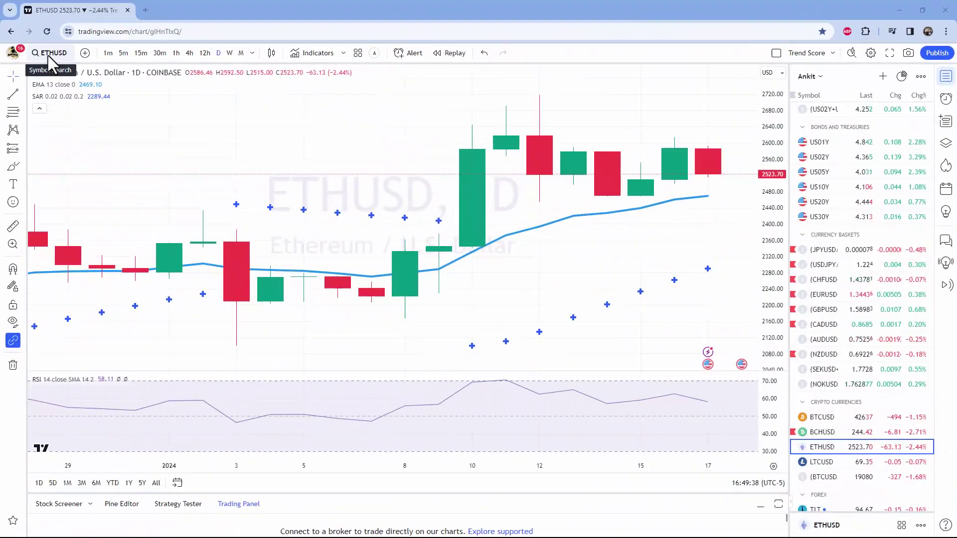
Load the GBPAUD chart and show several months of daily history.
{"action": "left_click", "coordinate": [48, 54]}
{"action": "type", "text": "GBP"}
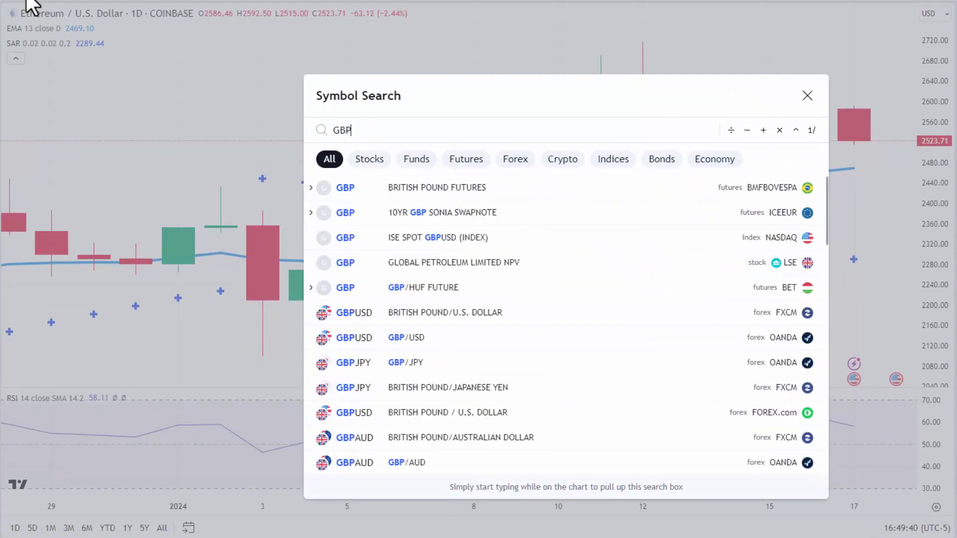
{"action": "type", "text": "AUD"}
{"action": "key", "text": "Return"}
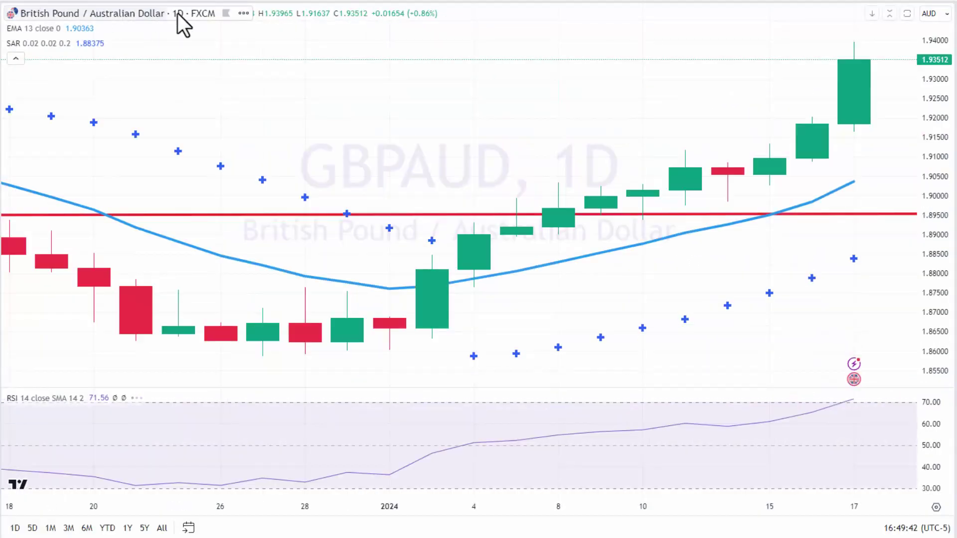
{"action": "left_click_drag", "start_coordinate": [378, 507], "coordinate": [846, 487]}
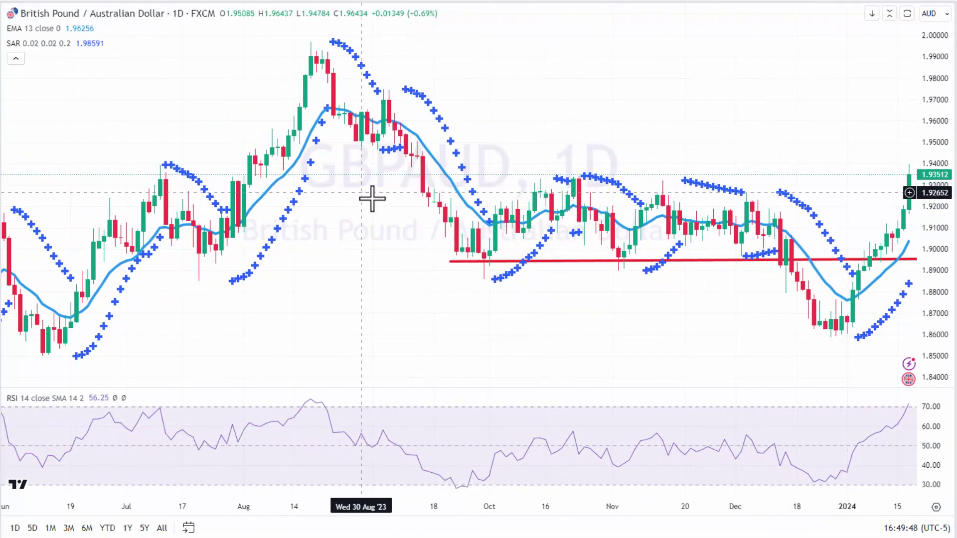
Box the September–December consolidation and breakout candles, and mark the August peak resistance near 1.951.
{"action": "mouse_move", "coordinate": [450, 182]}
{"action": "left_mouse_down"}
{"action": "mouse_move", "coordinate": [644, 247]}
{"action": "mouse_move", "coordinate": [809, 260]}
{"action": "left_mouse_up"}
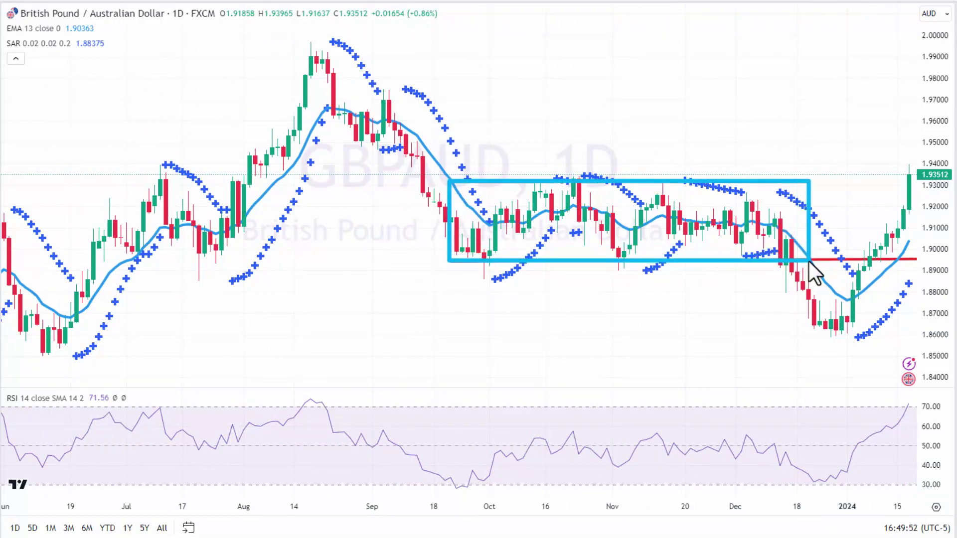
{"action": "left_click_drag", "start_coordinate": [899, 157], "coordinate": [920, 219]}
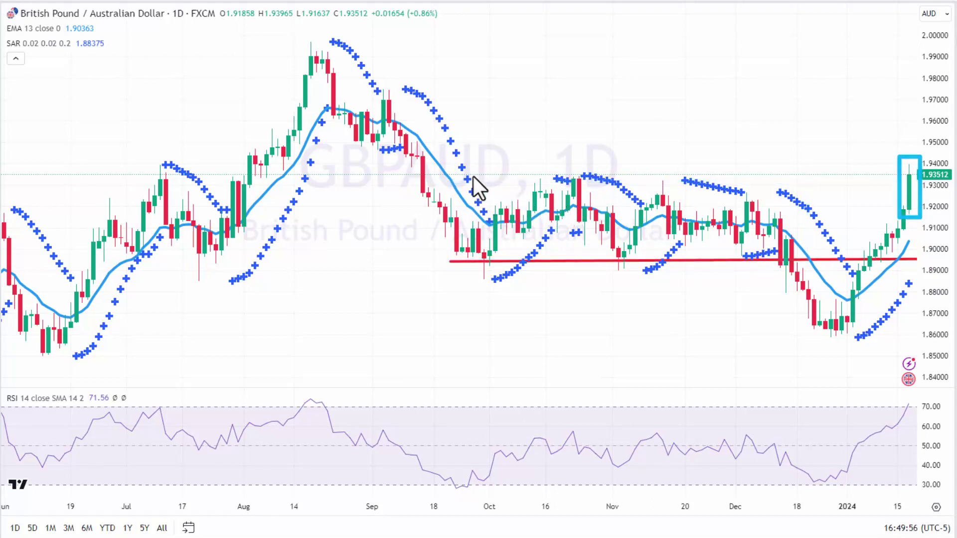
{"action": "left_click_drag", "start_coordinate": [474, 177], "coordinate": [797, 261]}
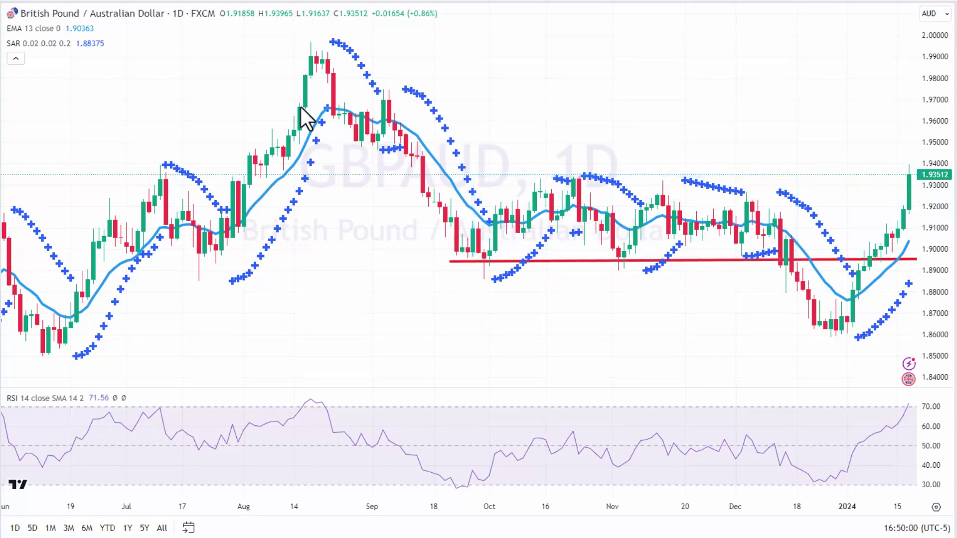
{"action": "left_click_drag", "start_coordinate": [286, 122], "coordinate": [917, 124]}
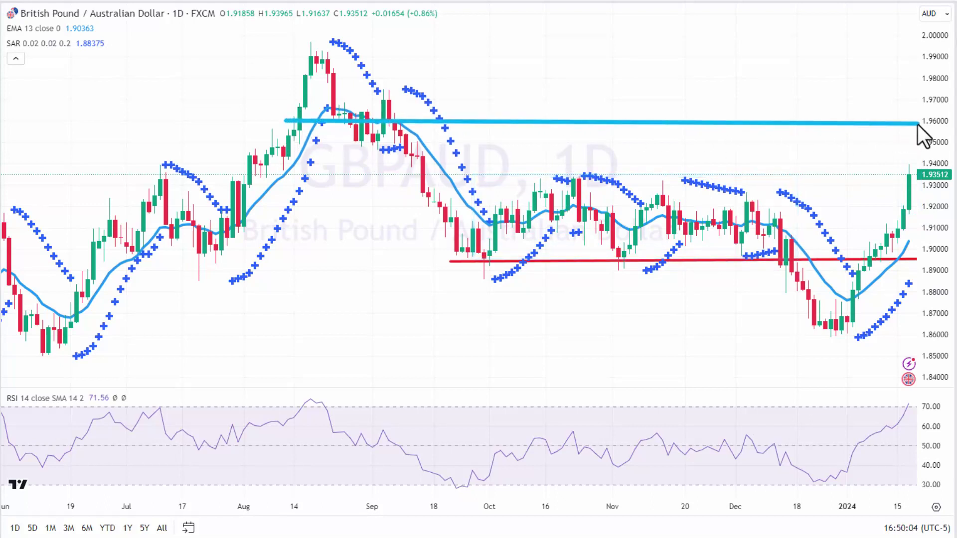
{"action": "mouse_move", "coordinate": [357, 140]}
{"action": "left_mouse_down"}
{"action": "mouse_move", "coordinate": [690, 129]}
{"action": "mouse_move", "coordinate": [919, 140]}
{"action": "left_mouse_up"}
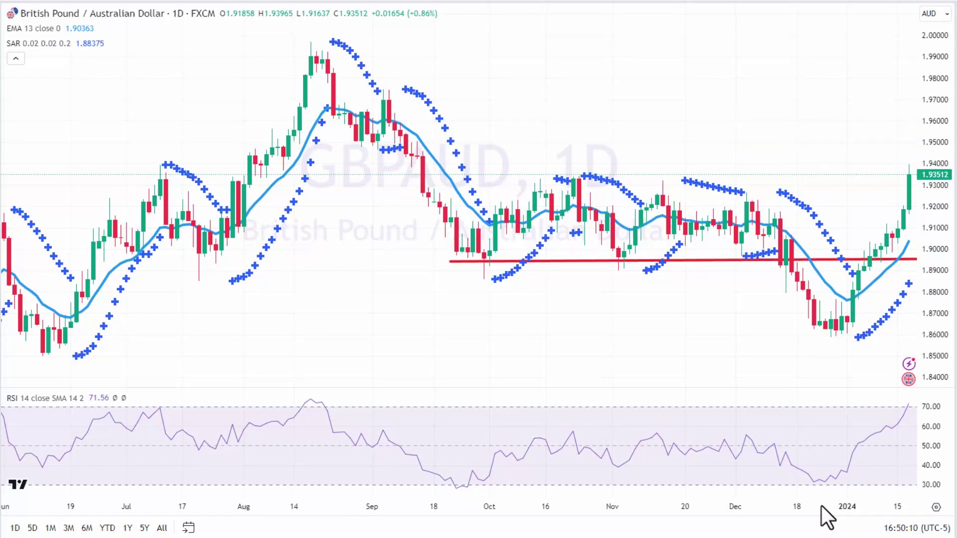
Zoom into the December–January candles and switch to the 240 (4-hour) interval.
{"action": "left_click_drag", "start_coordinate": [796, 511], "coordinate": [632, 494]}
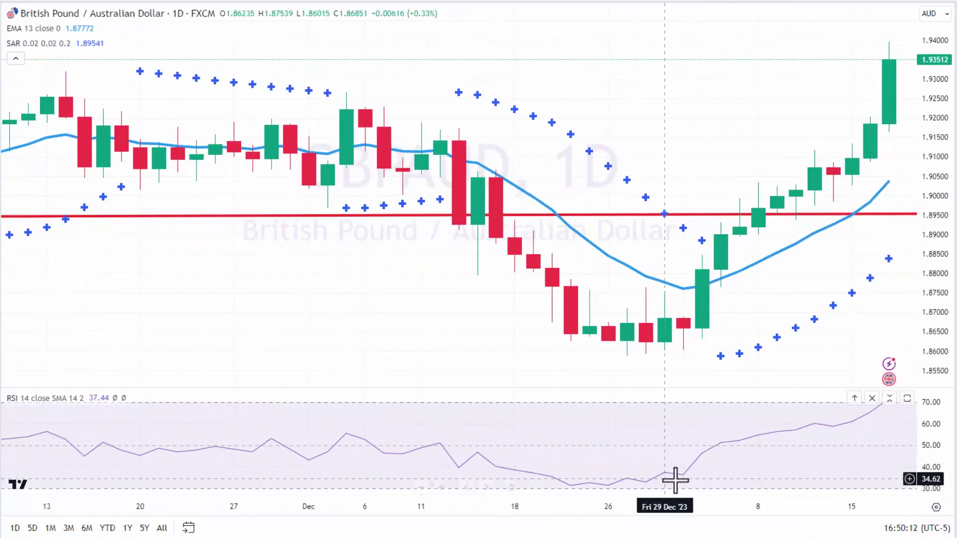
{"action": "left_click_drag", "start_coordinate": [748, 500], "coordinate": [656, 500]}
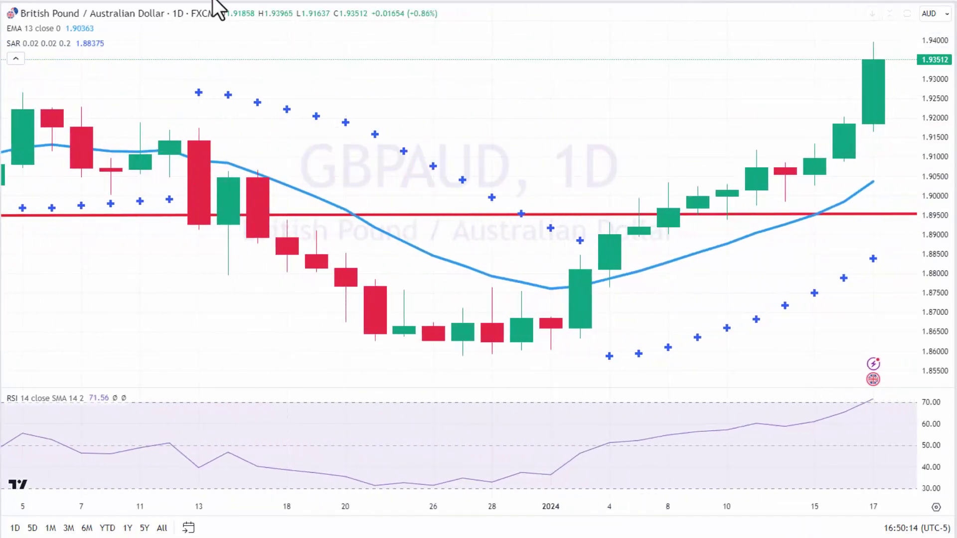
{"action": "type", "text": "240"}
{"action": "key", "text": "Return"}
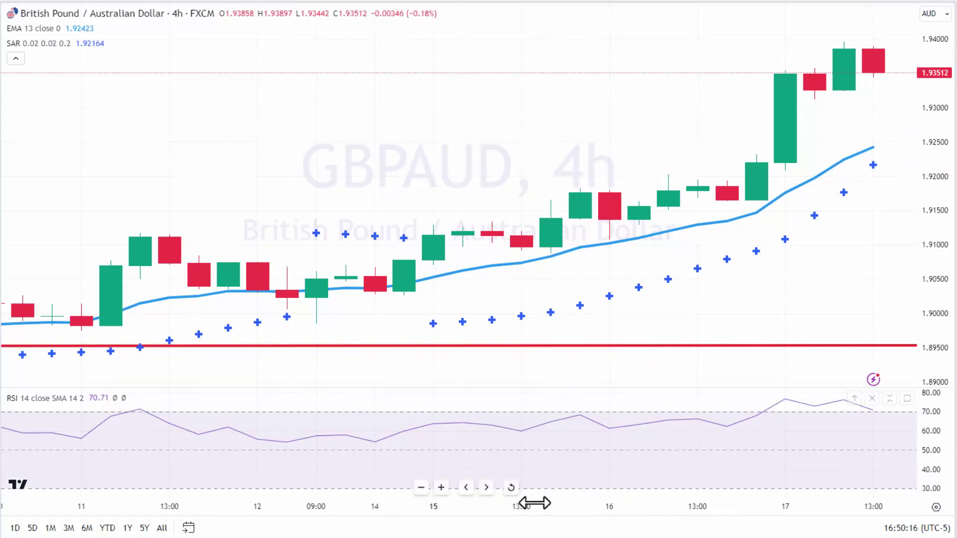
{"action": "left_click_drag", "start_coordinate": [529, 504], "coordinate": [779, 498]}
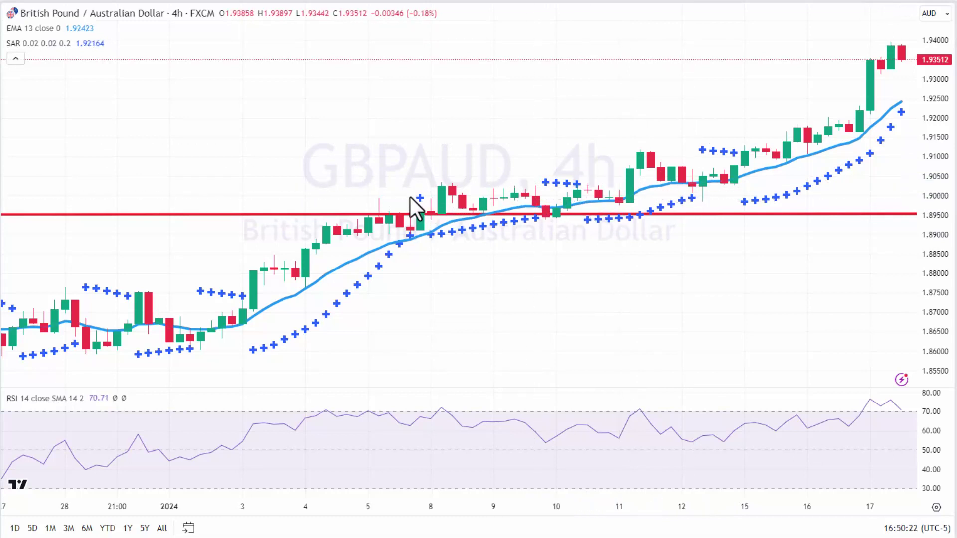
{"action": "mouse_move", "coordinate": [424, 186]}
{"action": "left_mouse_down"}
{"action": "mouse_move", "coordinate": [606, 220]}
{"action": "mouse_move", "coordinate": [752, 187]}
{"action": "left_mouse_up"}
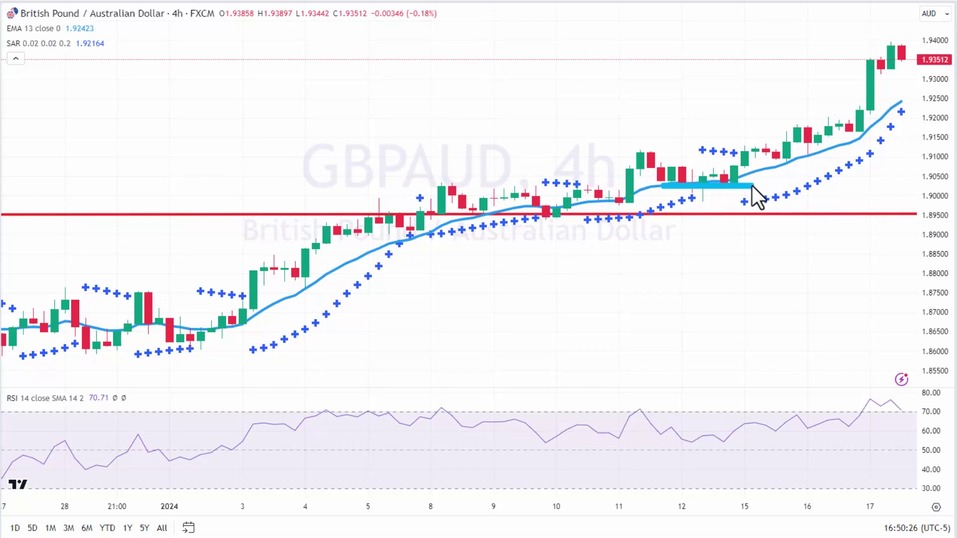
{"action": "left_click_drag", "start_coordinate": [784, 122], "coordinate": [883, 143]}
{"action": "left_click_drag", "start_coordinate": [869, 43], "coordinate": [954, 71]}
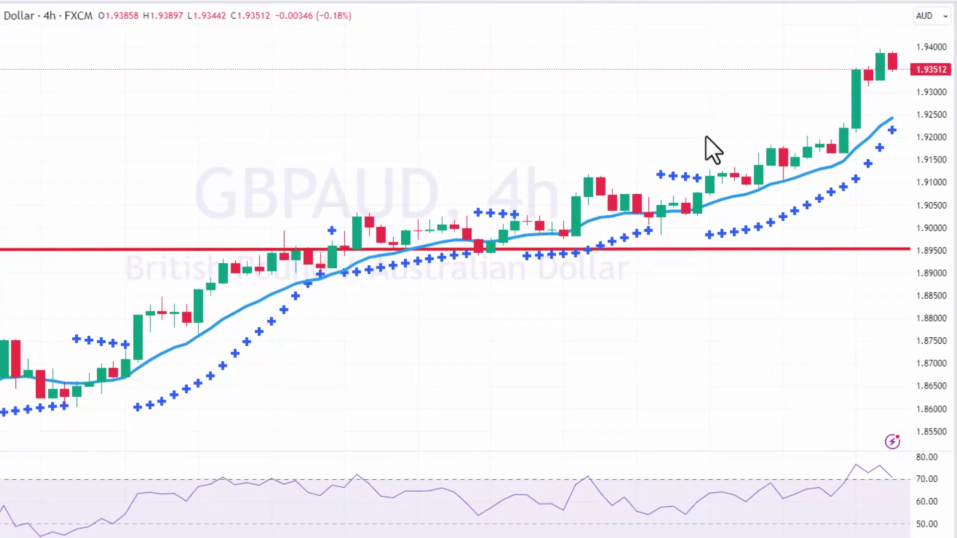
{"action": "left_click_drag", "start_coordinate": [740, 116], "coordinate": [915, 116]}
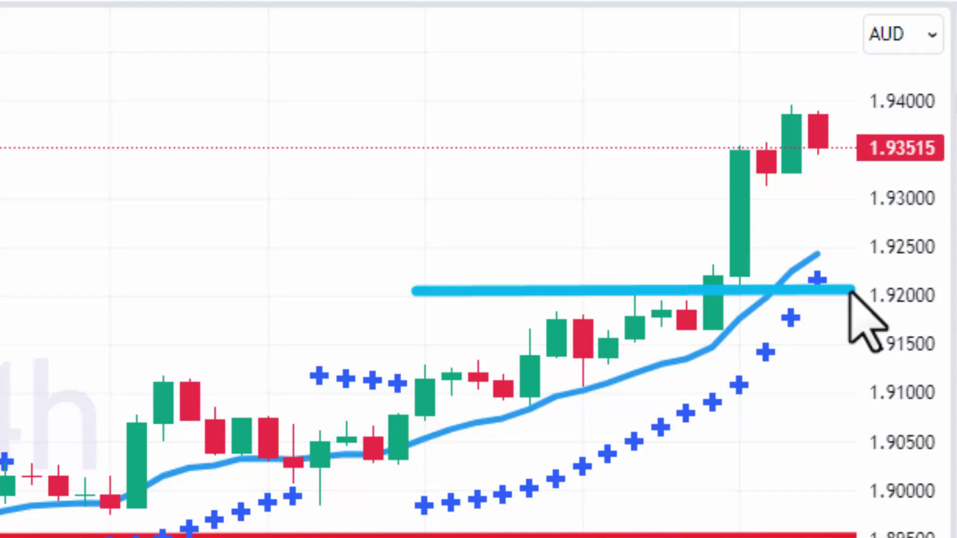
{"action": "left_click_drag", "start_coordinate": [849, 290], "coordinate": [856, 287]}
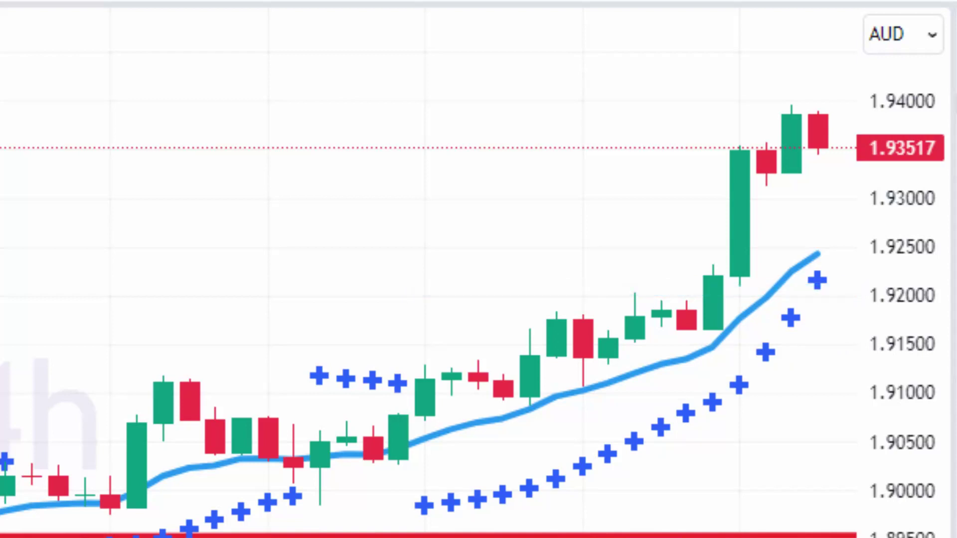
Dismiss the bookmark dialog that Ctrl+D brought up.
{"action": "scroll", "coordinate": [479, 269], "scroll_direction": "up", "scroll_amount": 5}
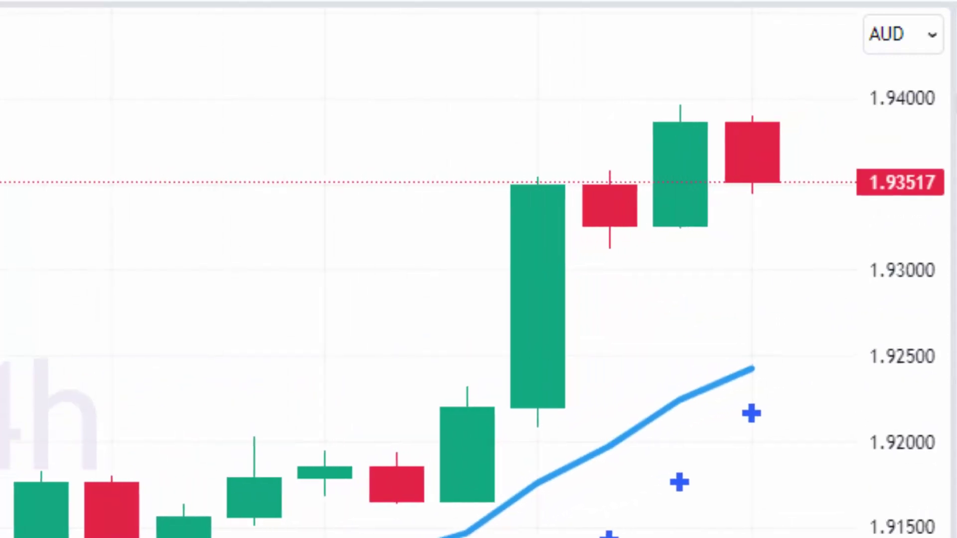
{"action": "key", "text": "ctrl+d"}
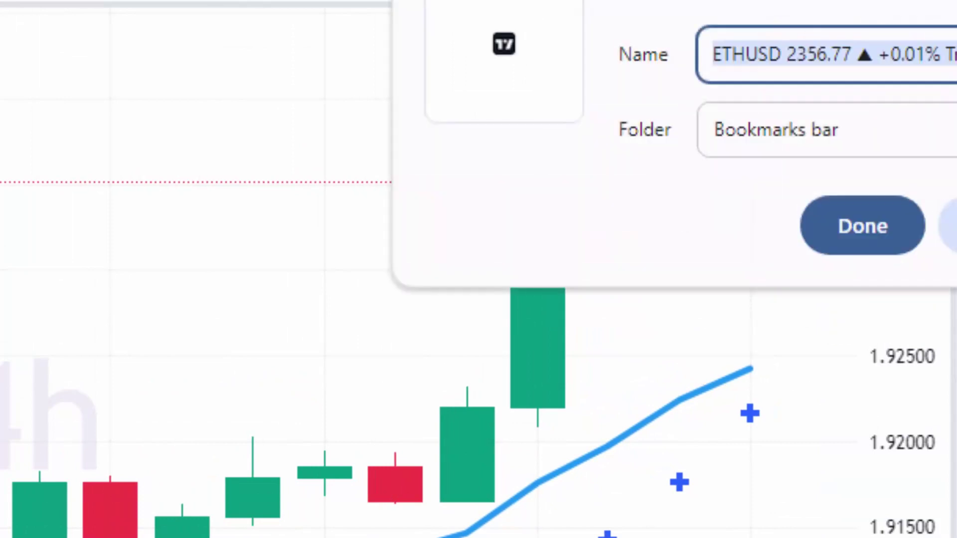
{"action": "key", "text": "Return"}
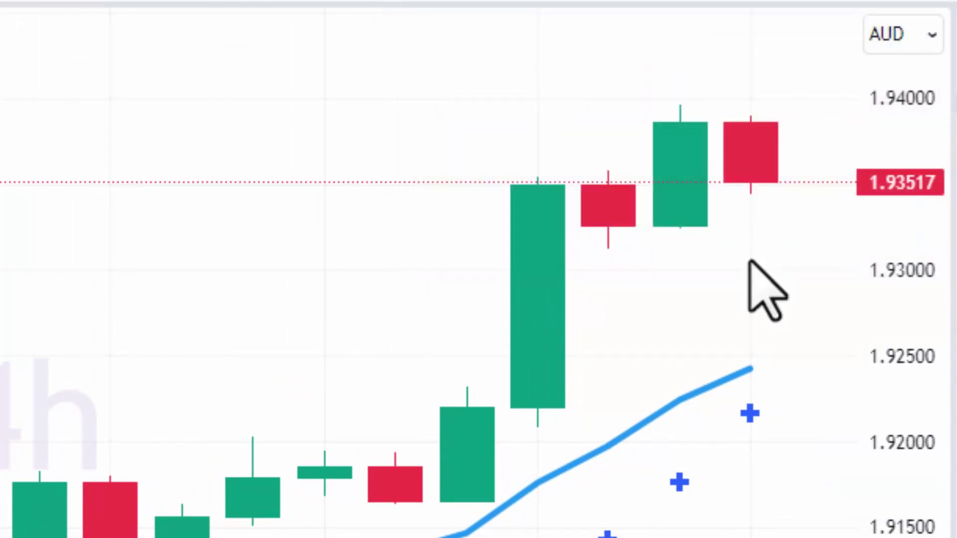
Highlight the tall green candle's levels near 1.931 and circle the moving average's latest point.
{"action": "left_click_drag", "start_coordinate": [529, 236], "coordinate": [871, 233]}
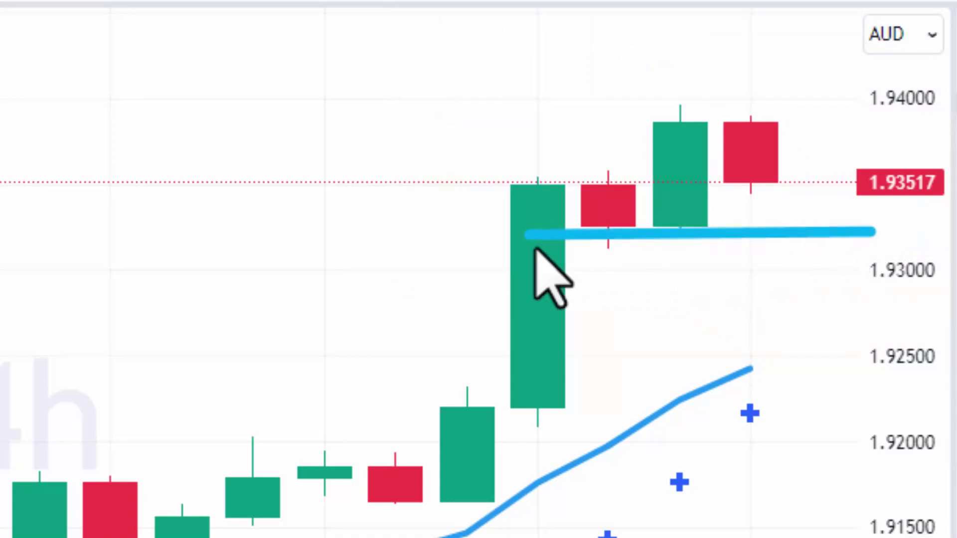
{"action": "left_click_drag", "start_coordinate": [532, 246], "coordinate": [878, 246]}
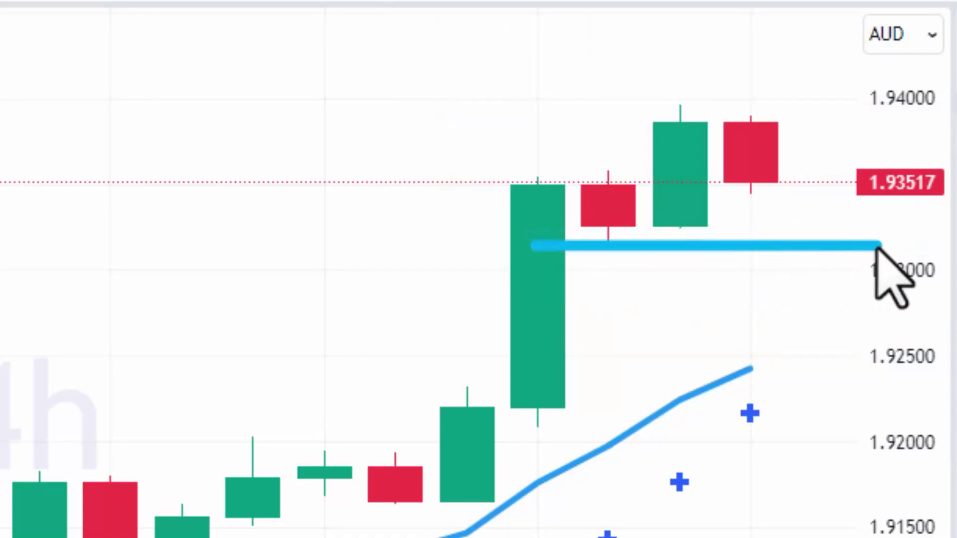
{"action": "left_click_drag", "start_coordinate": [519, 170], "coordinate": [707, 176]}
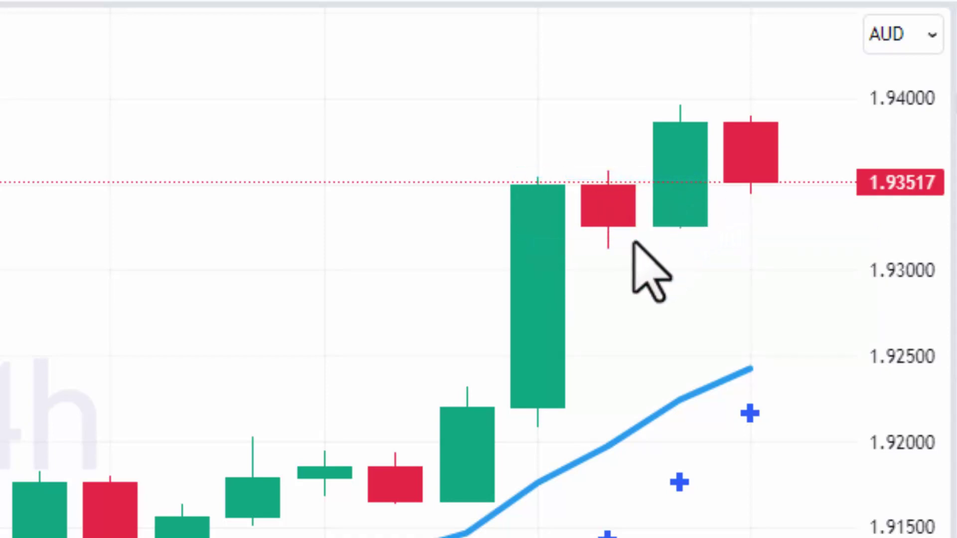
{"action": "left_click_drag", "start_coordinate": [501, 349], "coordinate": [866, 349]}
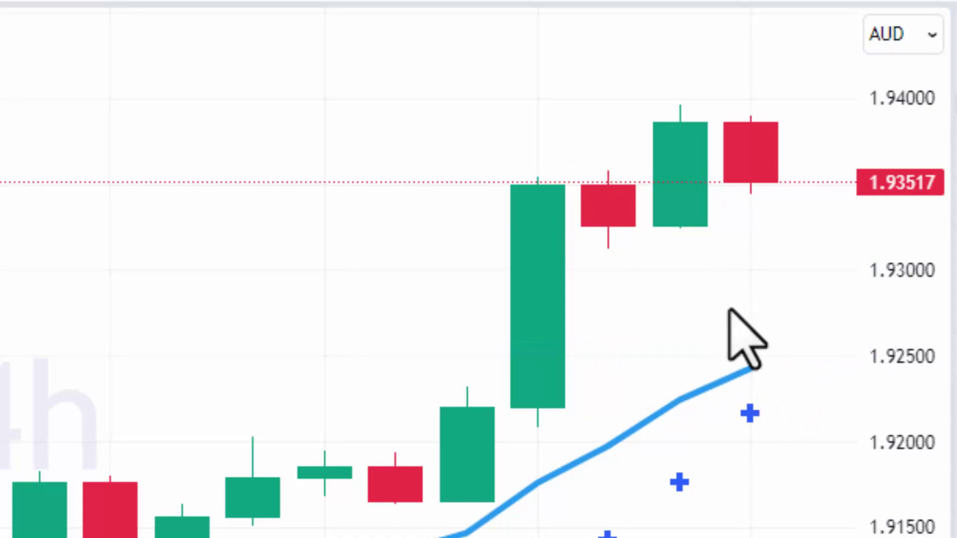
{"action": "left_click_drag", "start_coordinate": [718, 332], "coordinate": [791, 431]}
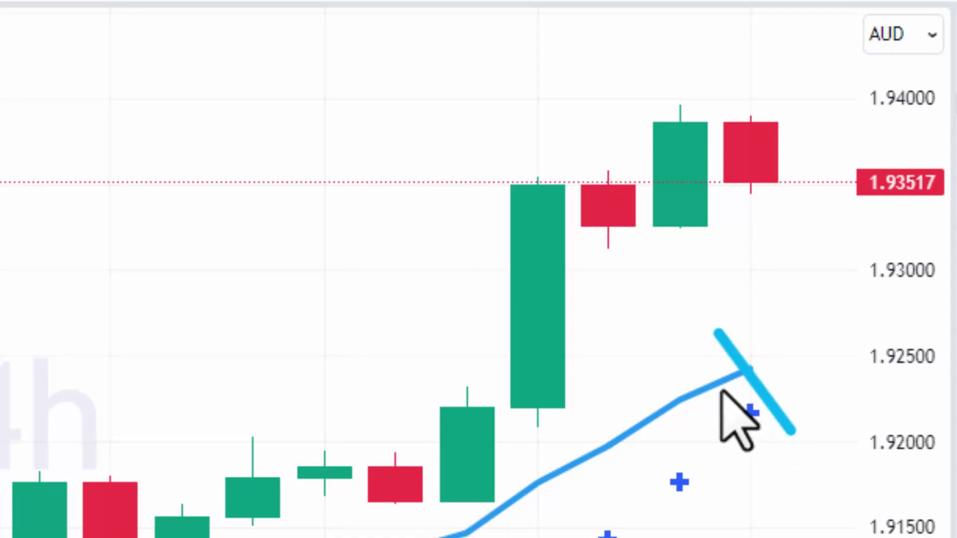
{"action": "left_click_drag", "start_coordinate": [728, 330], "coordinate": [795, 434]}
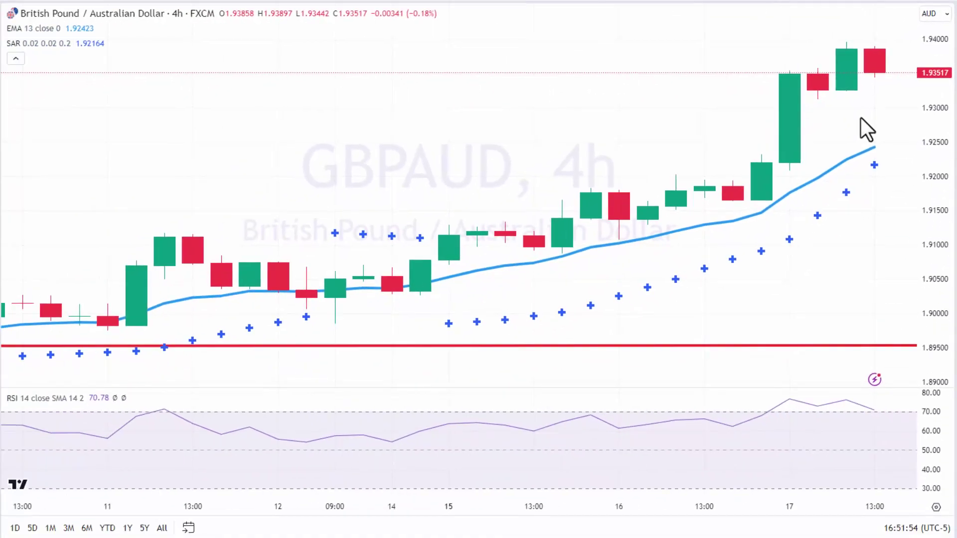
Replace GBPAUD with USDJPY via symbol search and zoom out to about a month.
{"action": "left_click", "coordinate": [46, 4]}
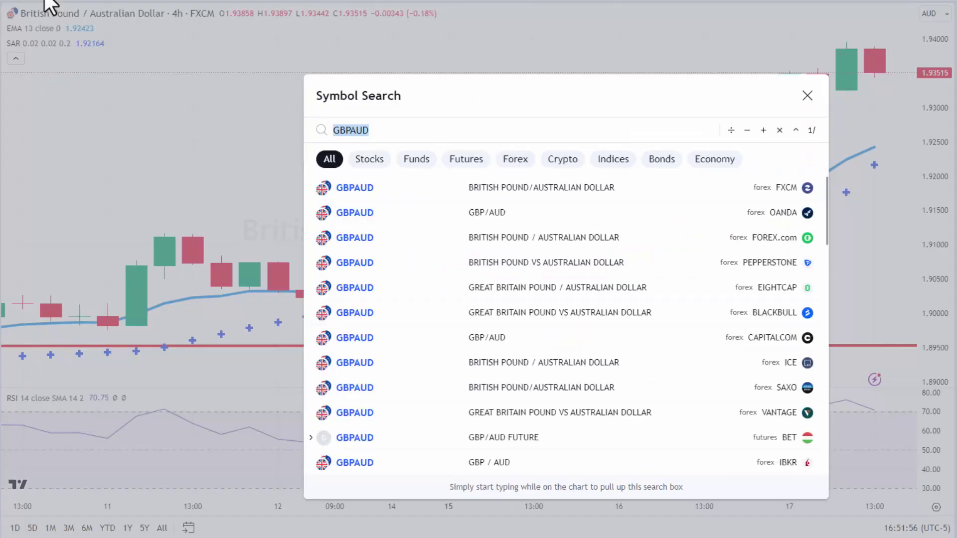
{"action": "type", "text": "USDJ"}
{"action": "key", "text": "Return"}
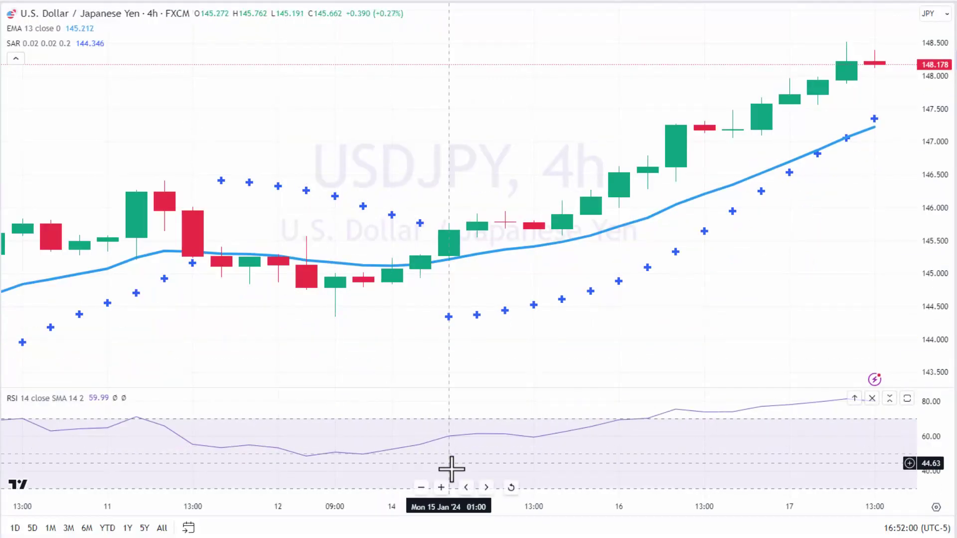
{"action": "left_click_drag", "start_coordinate": [477, 506], "coordinate": [819, 490]}
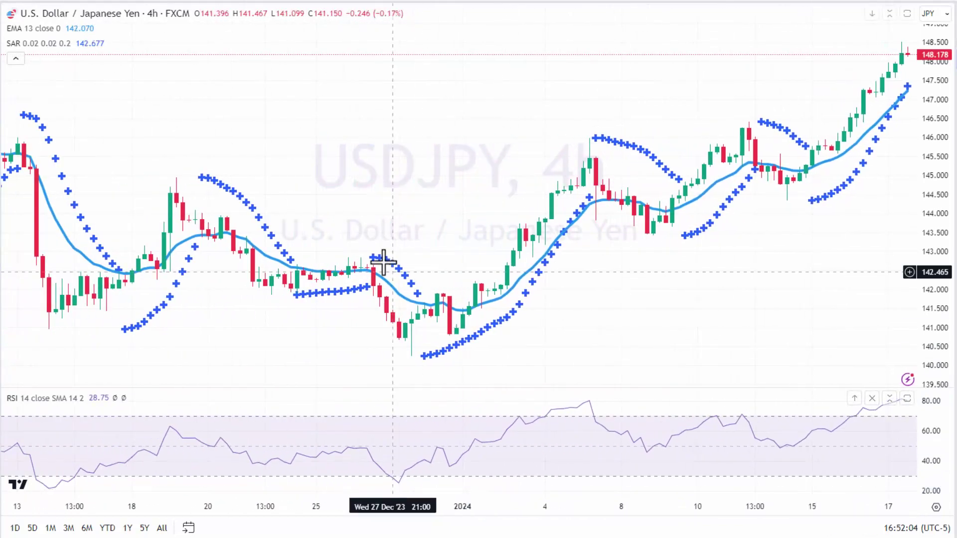
View USDJPY daily from late October to mid-January, highlight early January, then select 4h.
{"action": "type", "text": "1D"}
{"action": "key", "text": "Return"}
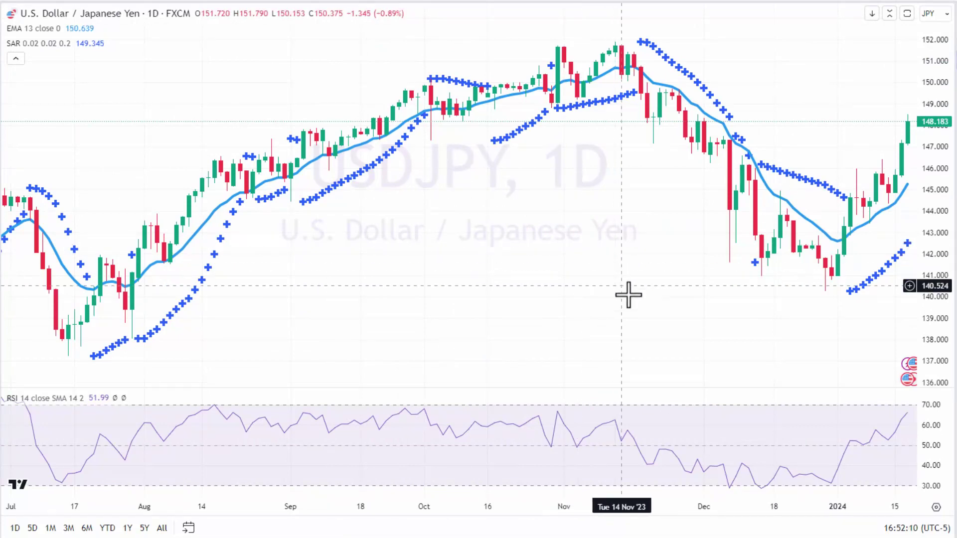
{"action": "left_click_drag", "start_coordinate": [756, 513], "coordinate": [448, 498]}
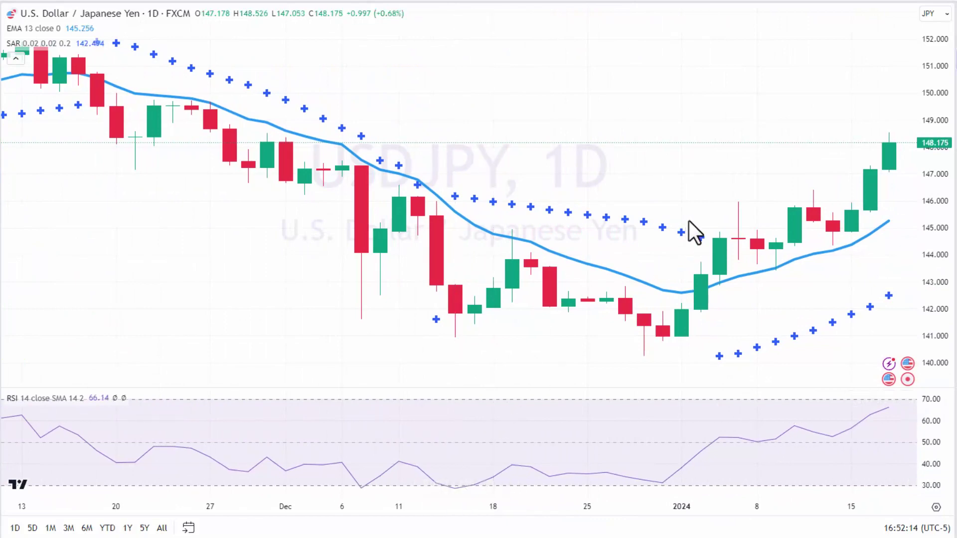
{"action": "left_click_drag", "start_coordinate": [700, 205], "coordinate": [890, 252]}
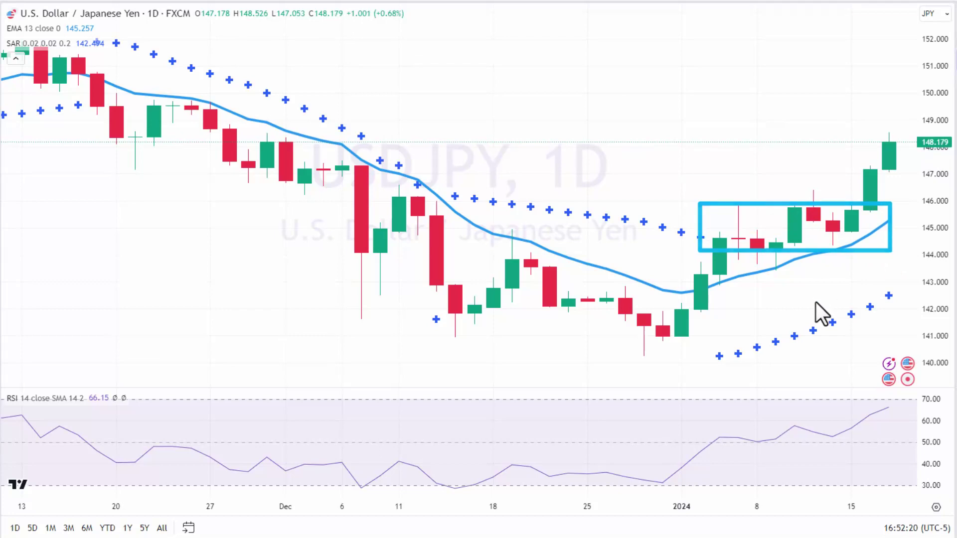
{"action": "left_click", "coordinate": [217, 2]}
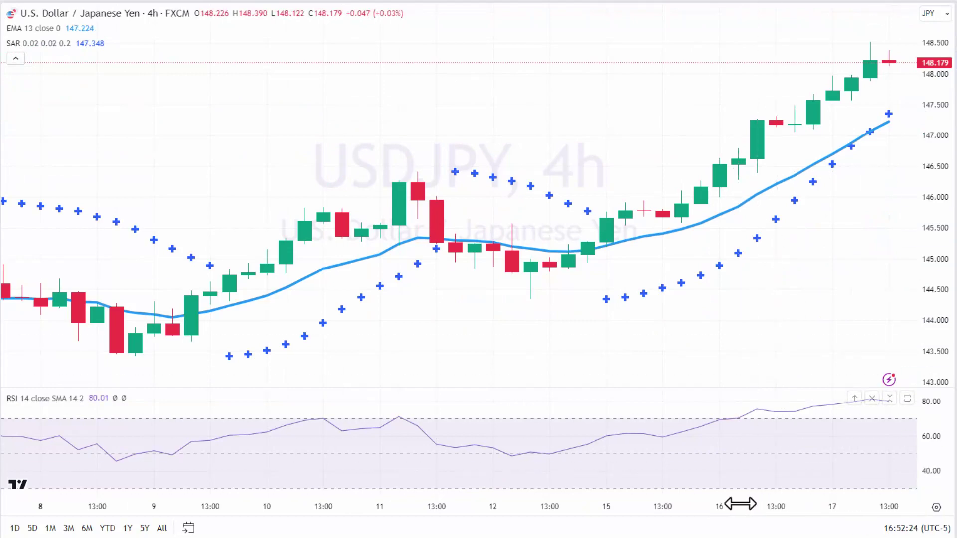
{"action": "left_click_drag", "start_coordinate": [716, 507], "coordinate": [732, 489]}
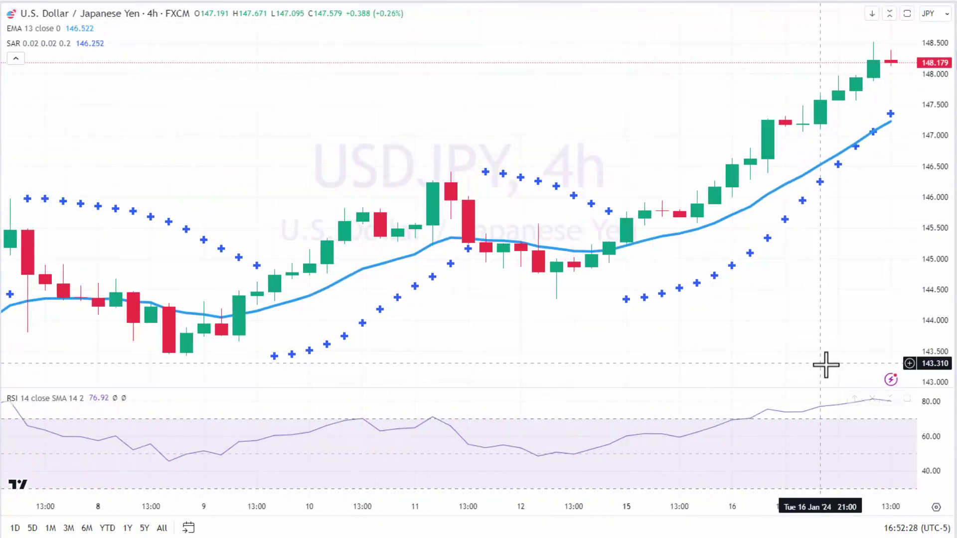